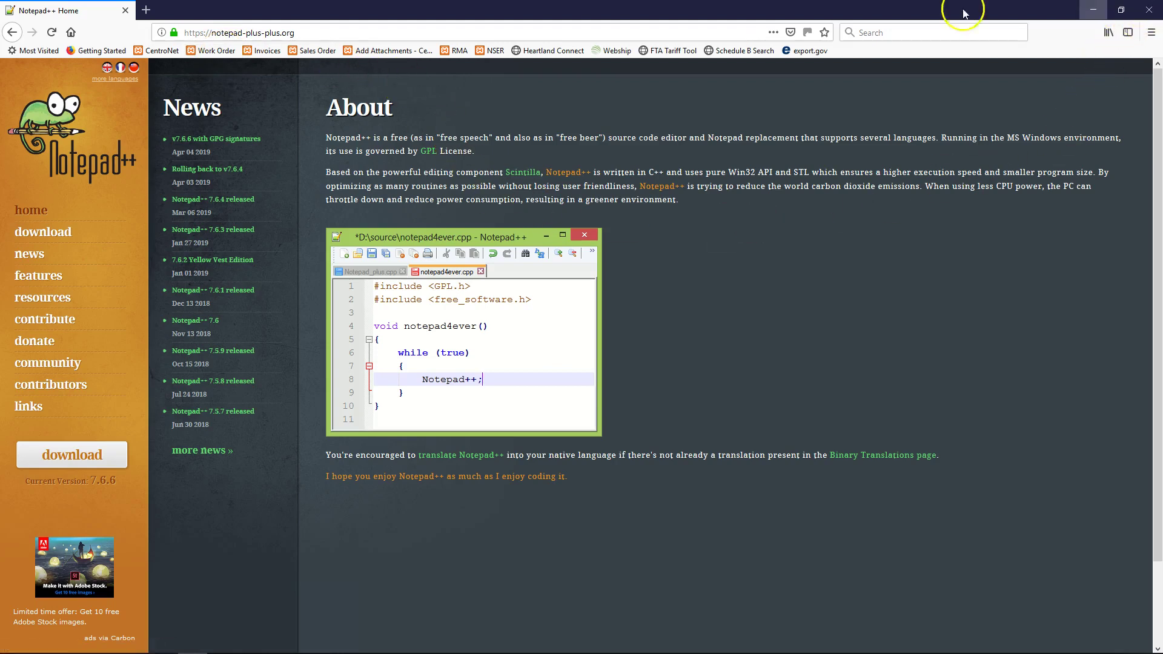
- Go to the centroidcnc.com website
click(336, 32)
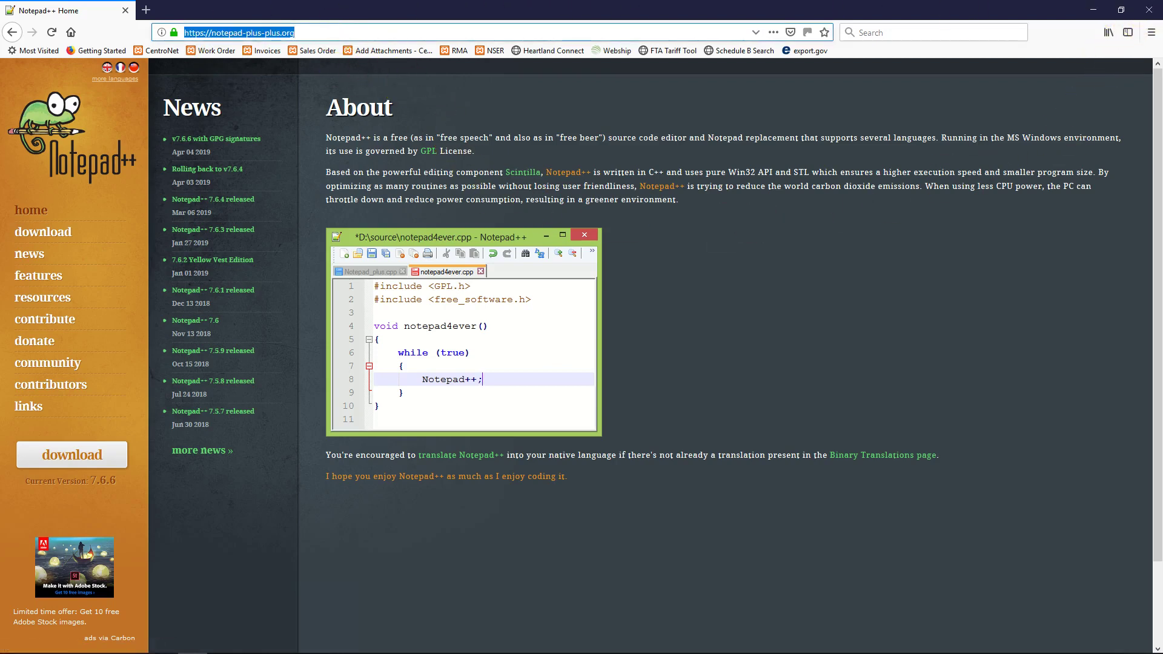
text(centroidcnc.com/)
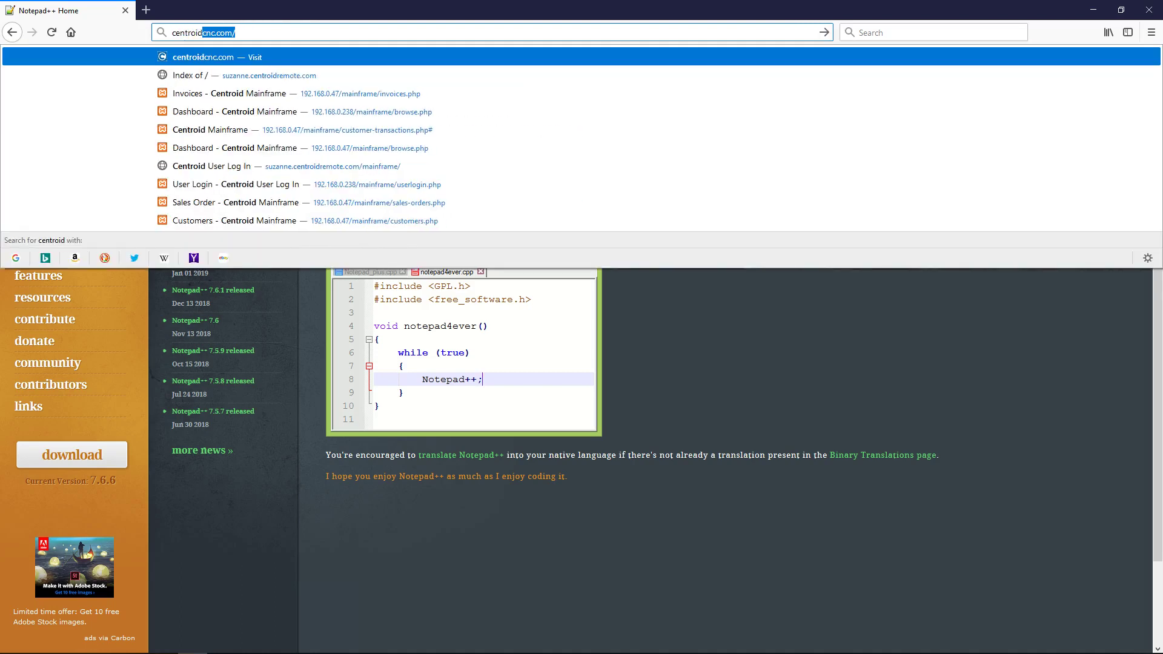
key(Return)
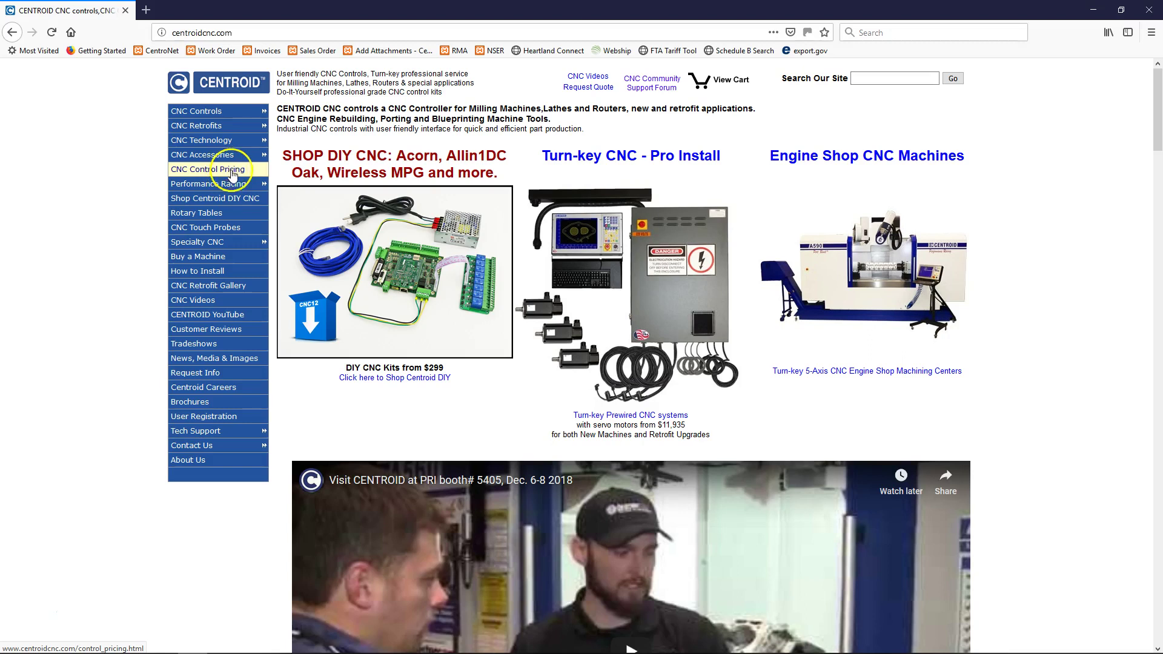
- Open the CNC Technical Bulletins list under DIY CNC Support and read bulletin 294, Configuring Notepad++ as a G code editor
mouse_move(231, 161)
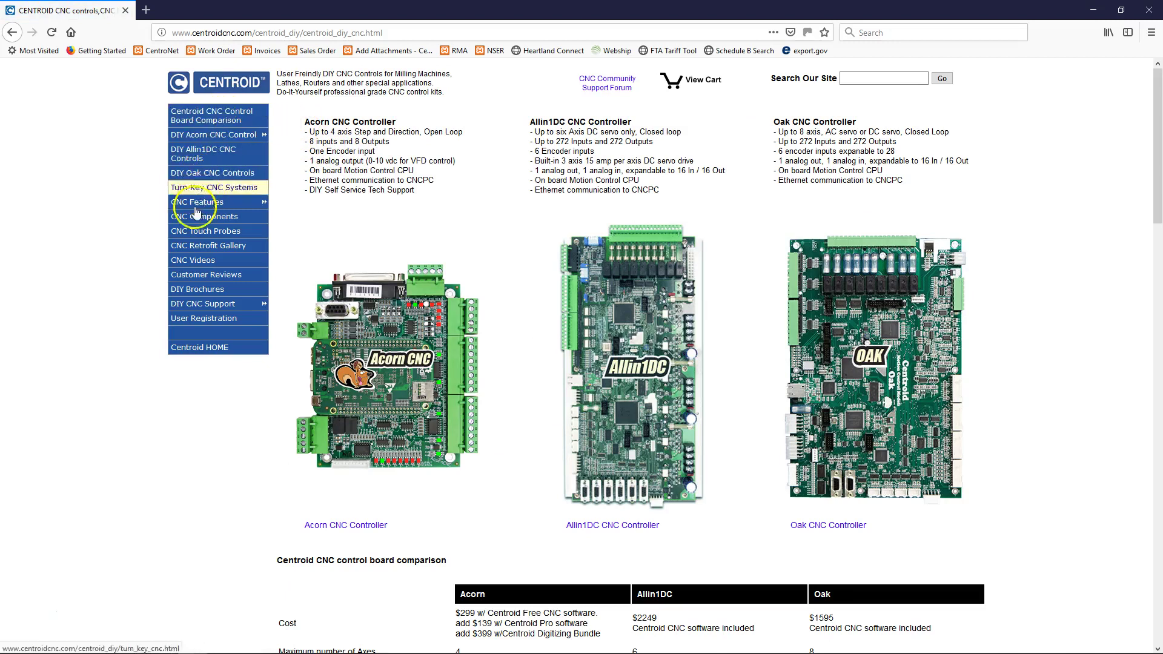
mouse_move(195, 307)
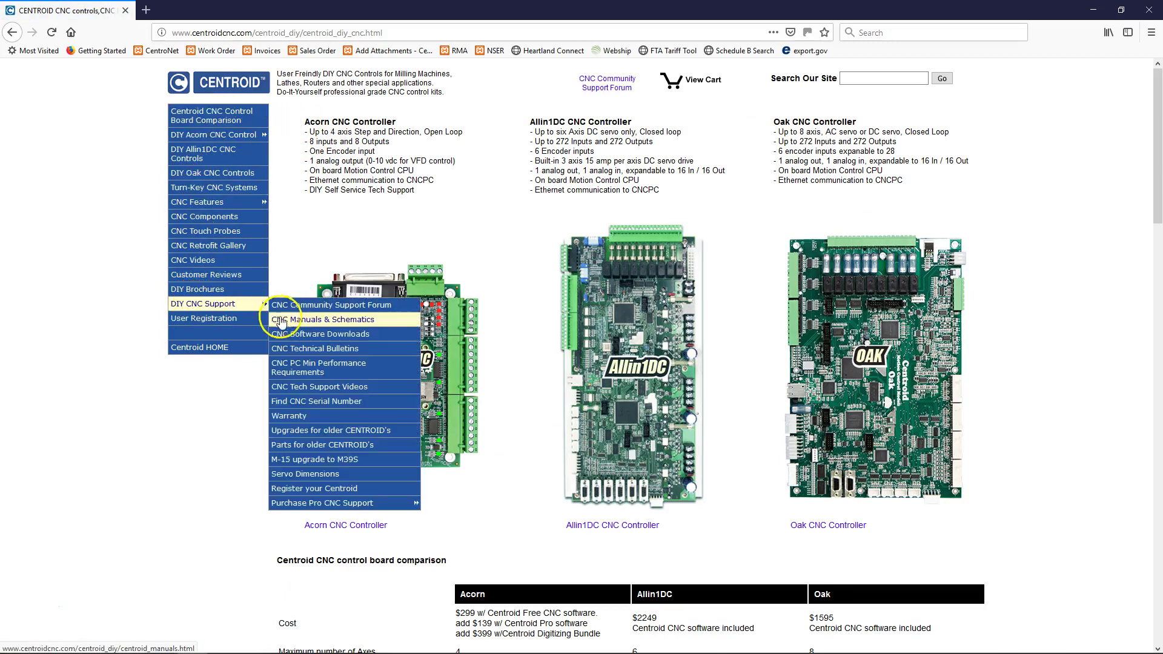
click(306, 349)
click(243, 227)
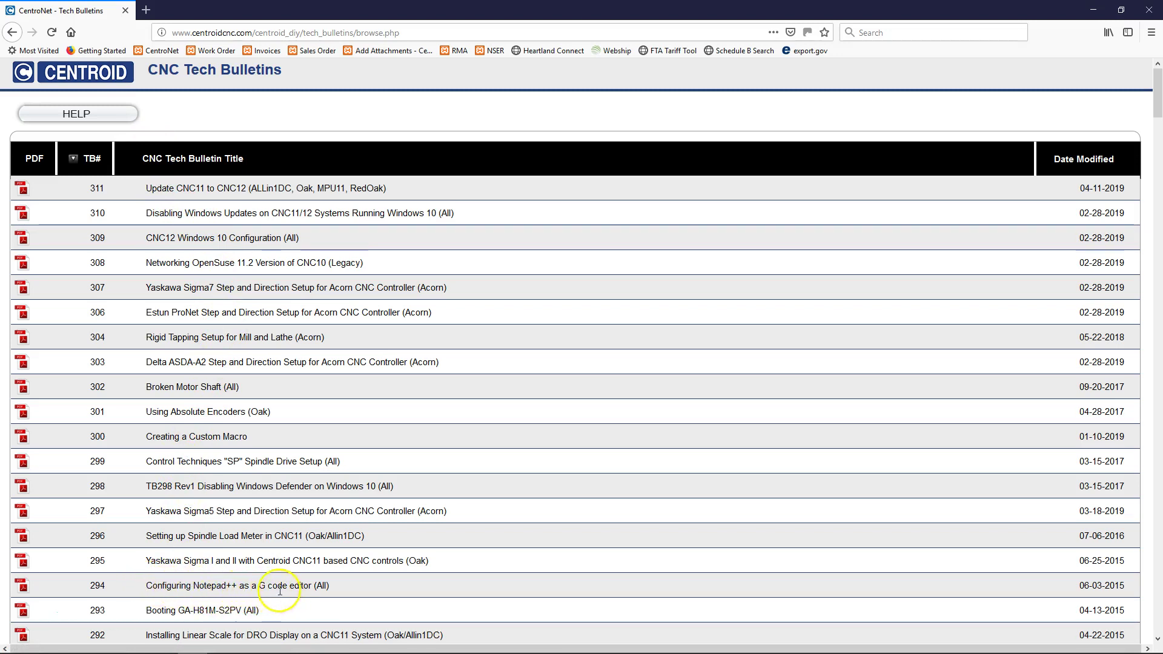
click(22, 585)
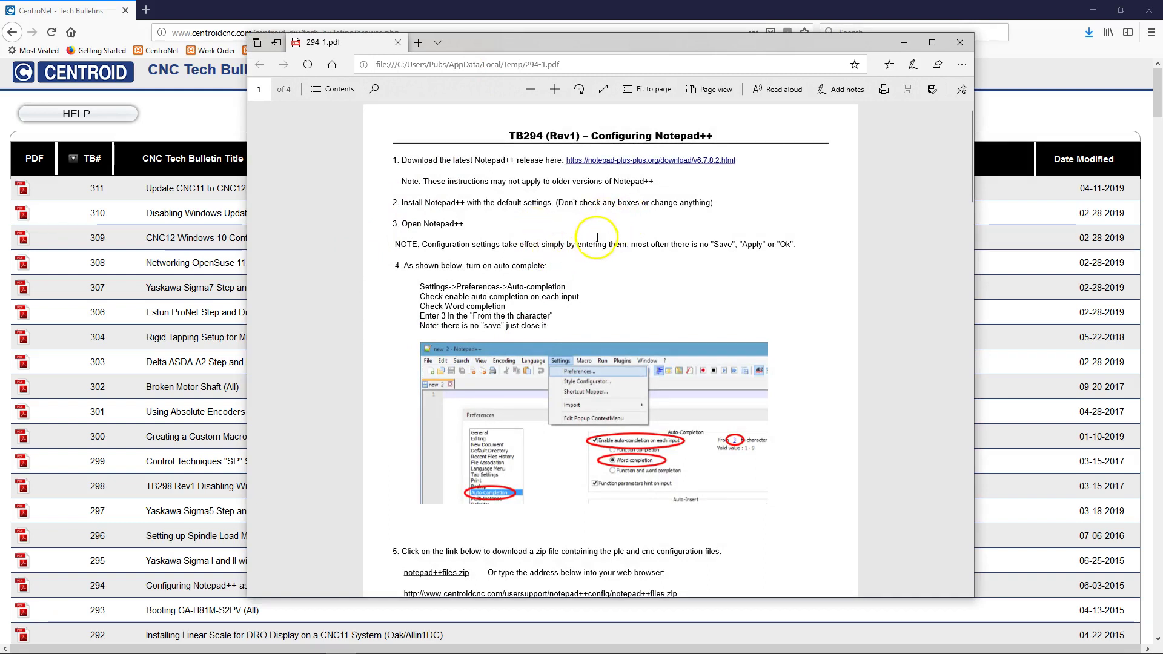
scroll(593, 240, down, 1)
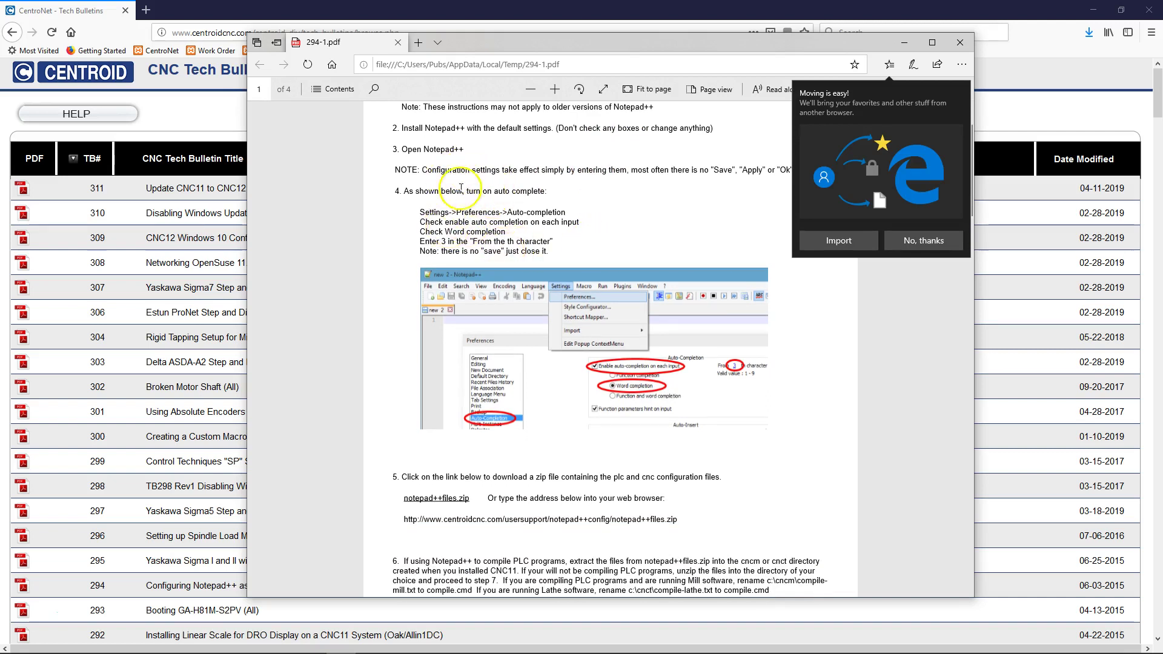
- Switch to Notepad++ and set auto-completion in the preferences to start from the 3rd character
mouse_move(473, 648)
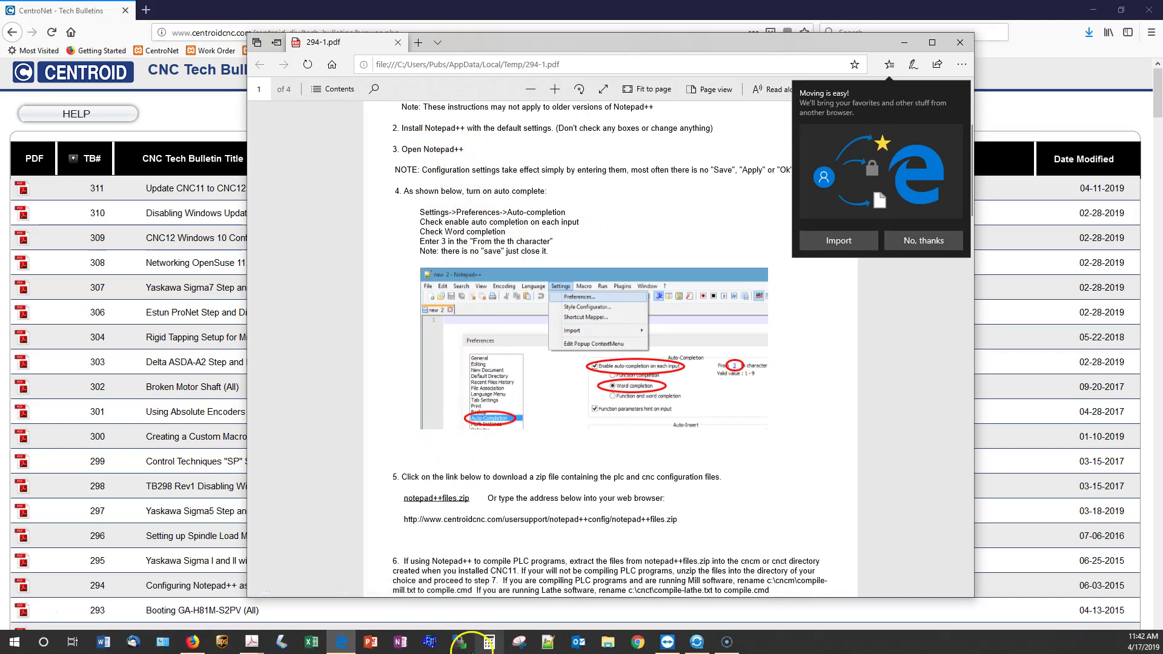
click(547, 644)
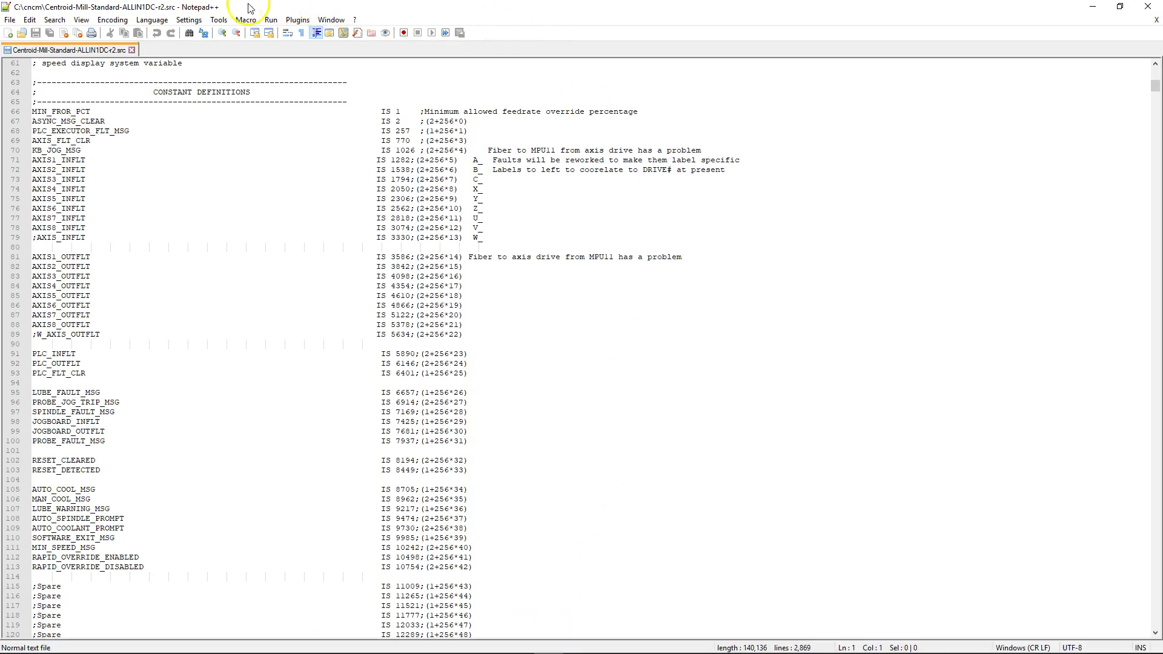
click(189, 24)
click(195, 32)
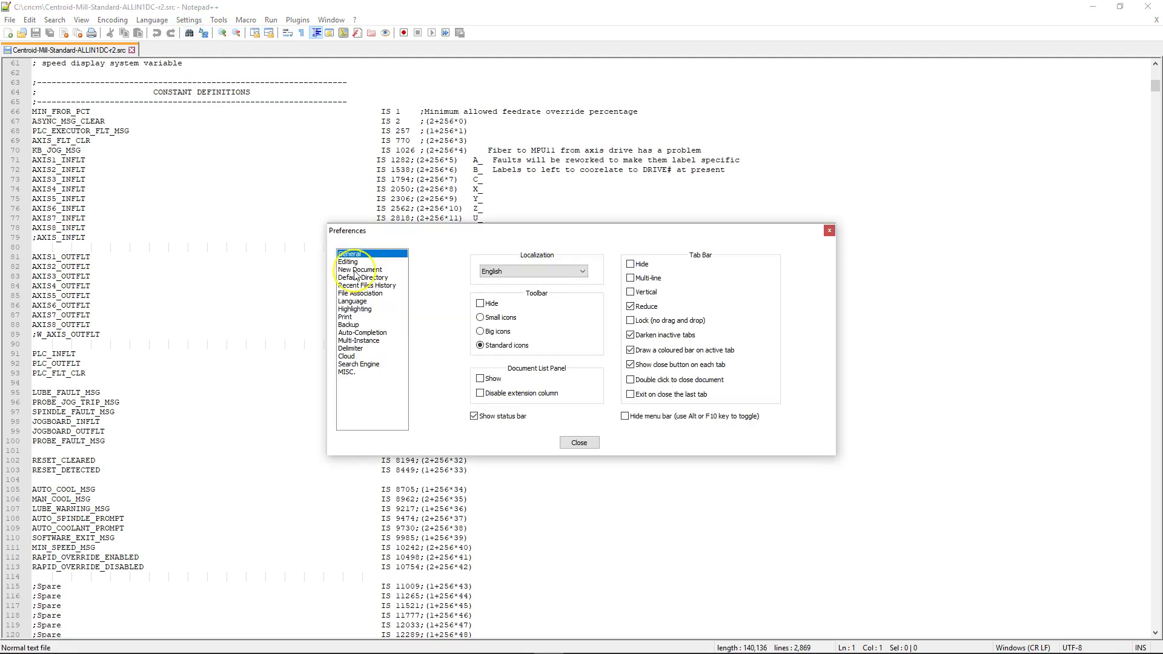
click(369, 333)
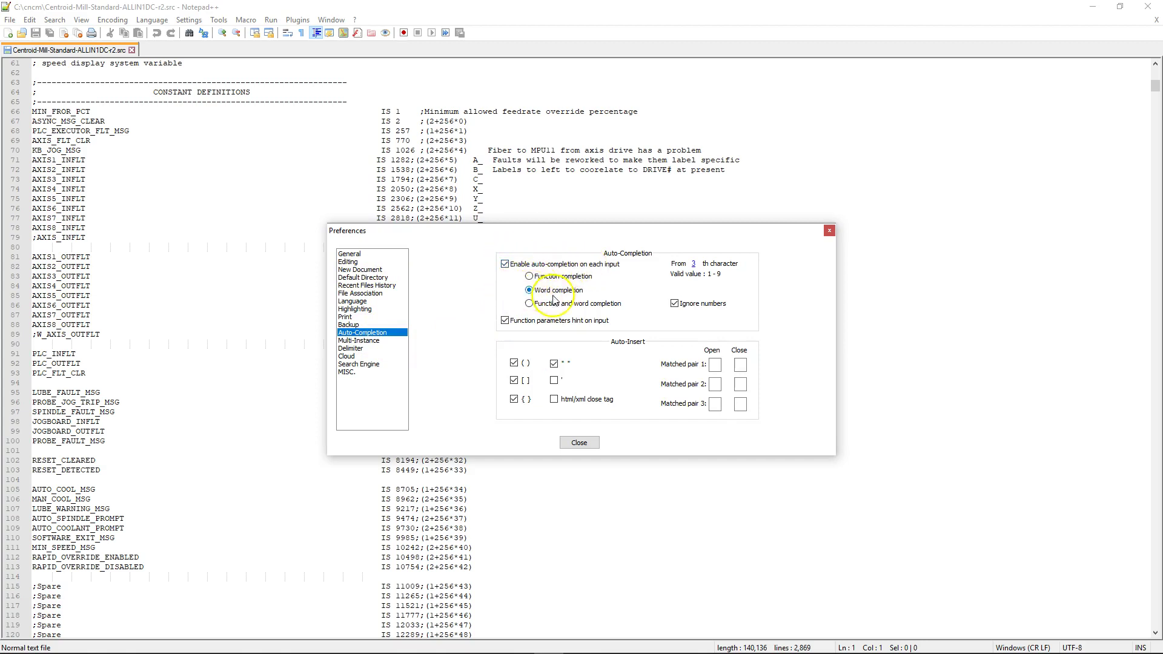
click(694, 265)
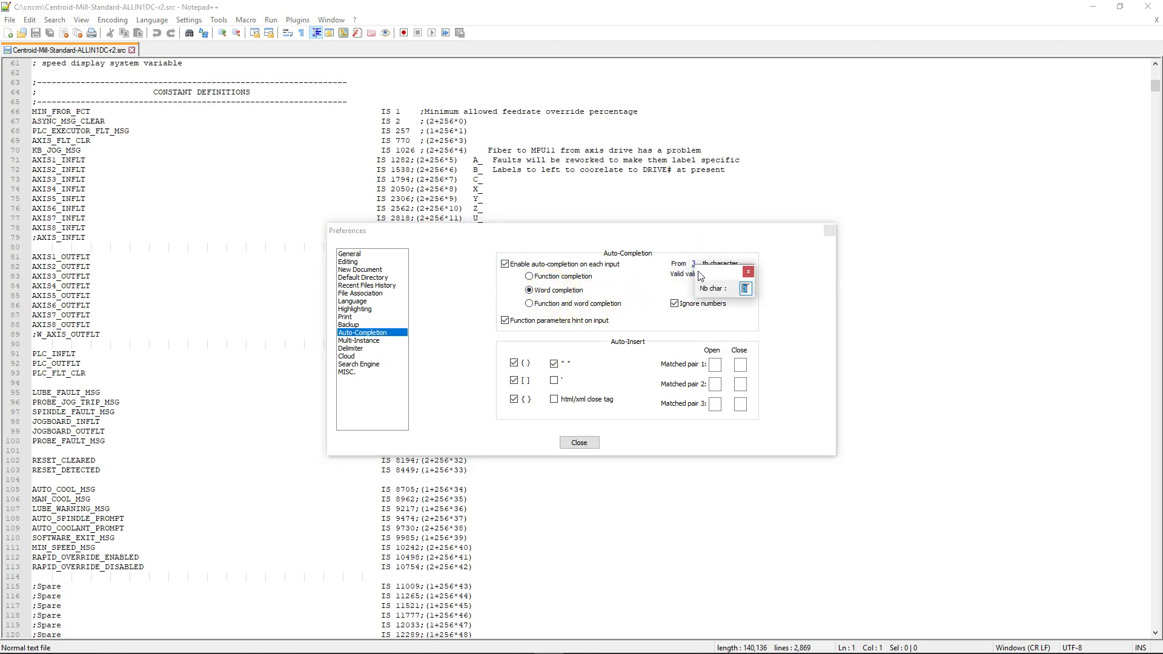
click(746, 290)
key(Return)
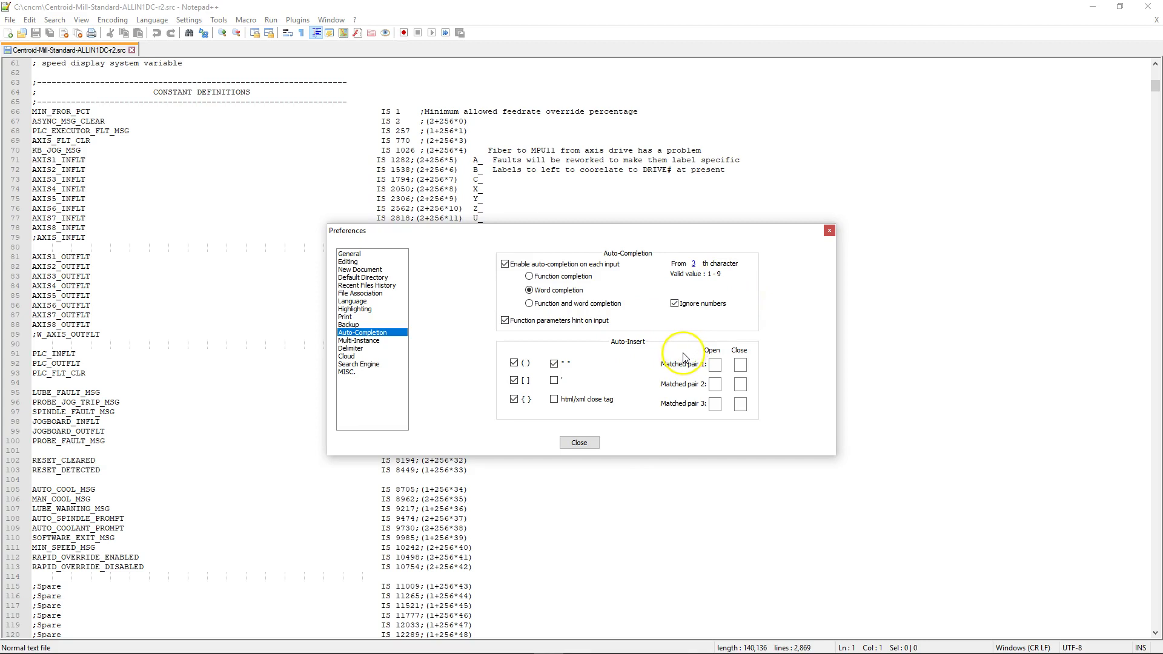
click(580, 443)
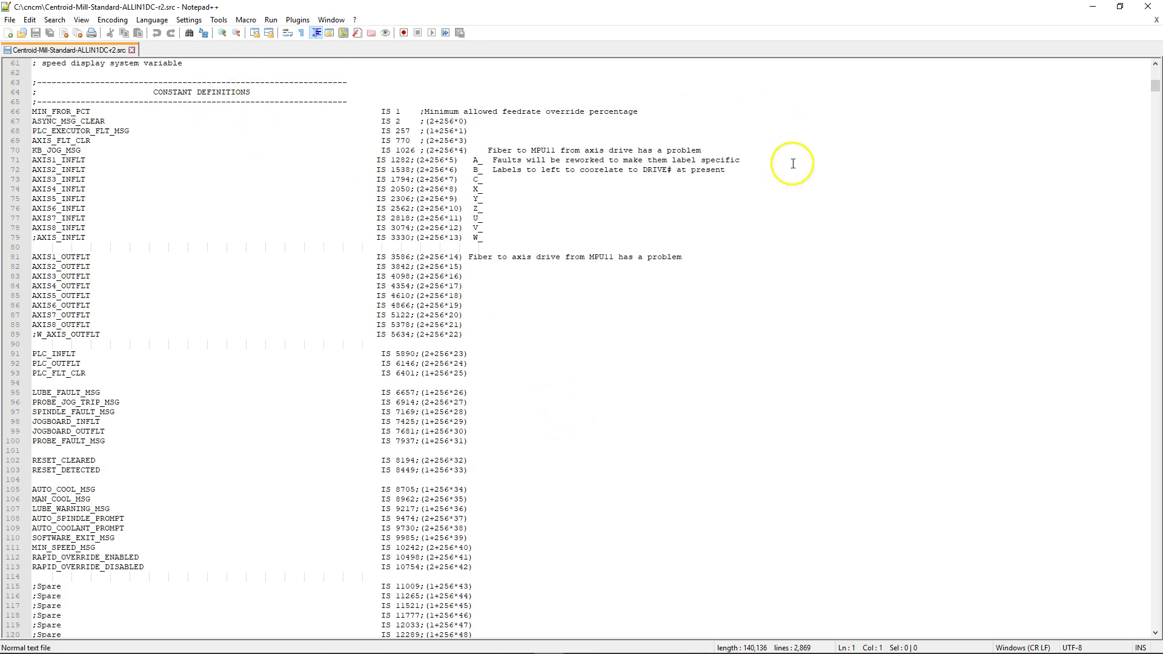
- Return to the bulletin PDF and save the linked notepad++files.zip configuration archive
click(1092, 7)
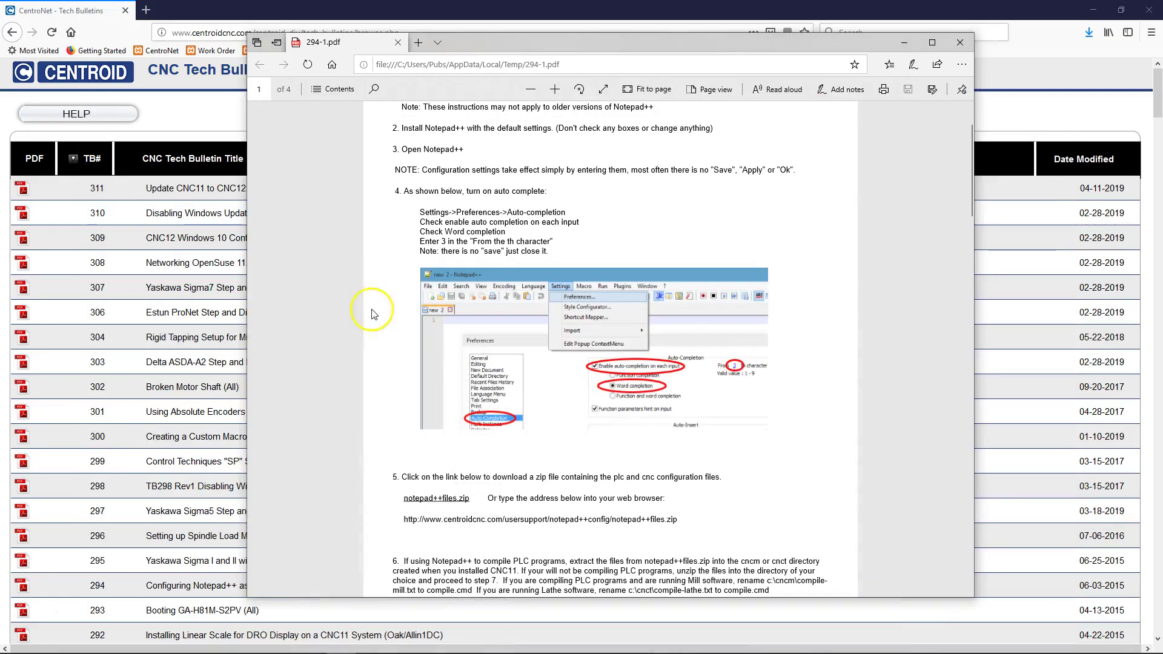
click(435, 504)
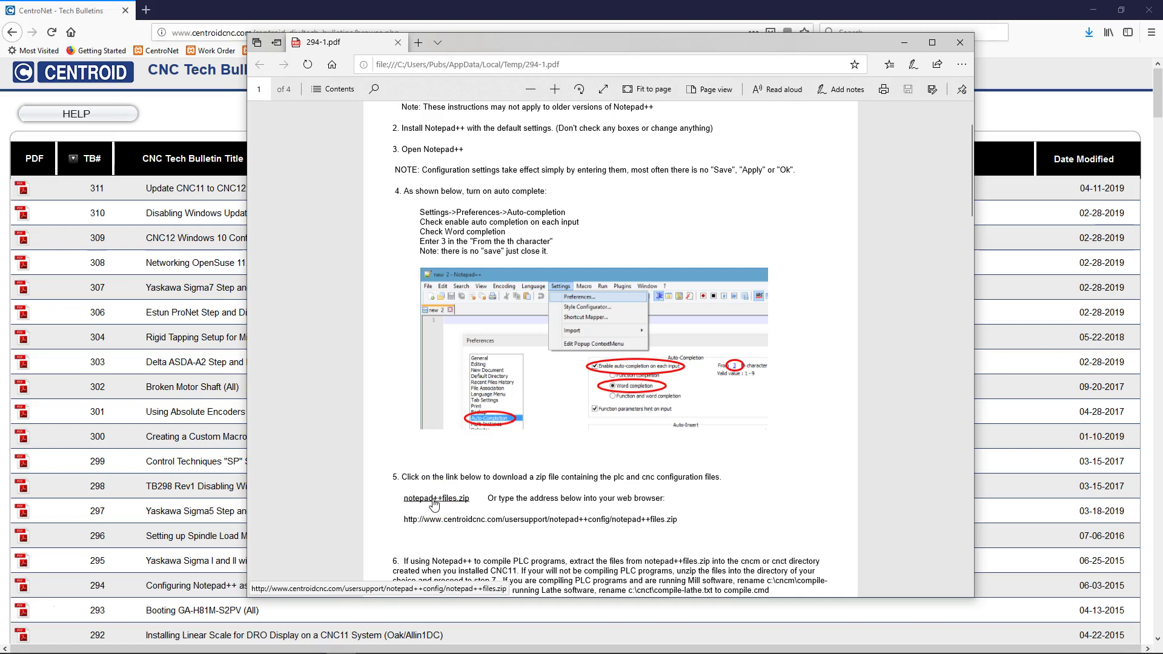
click(439, 503)
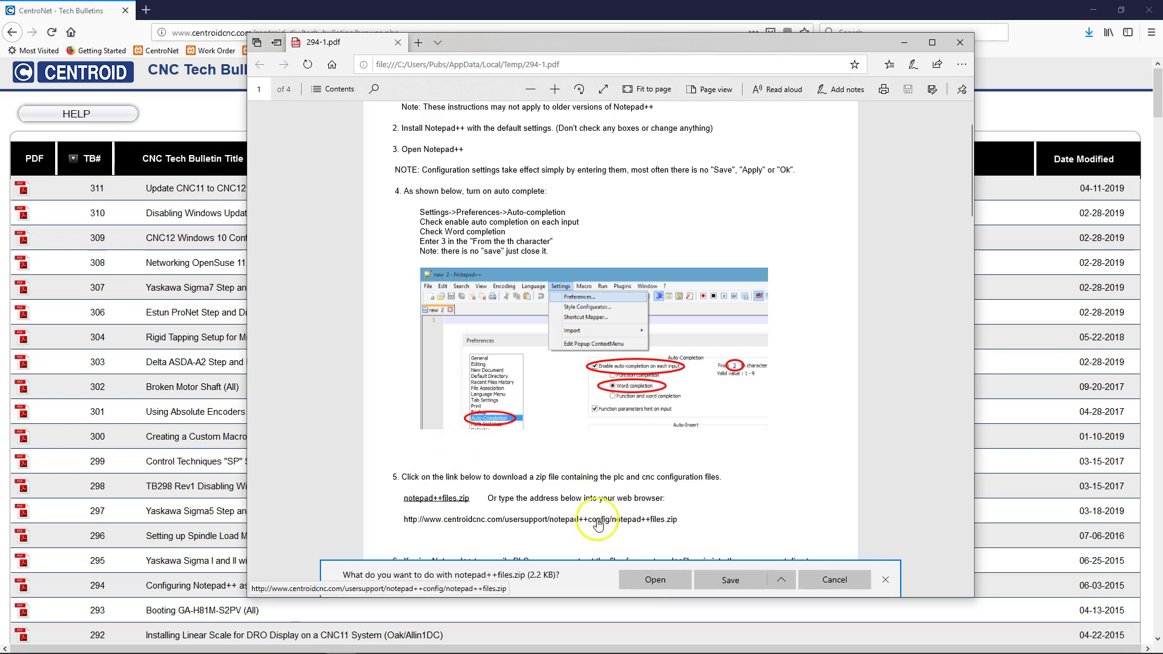
click(731, 582)
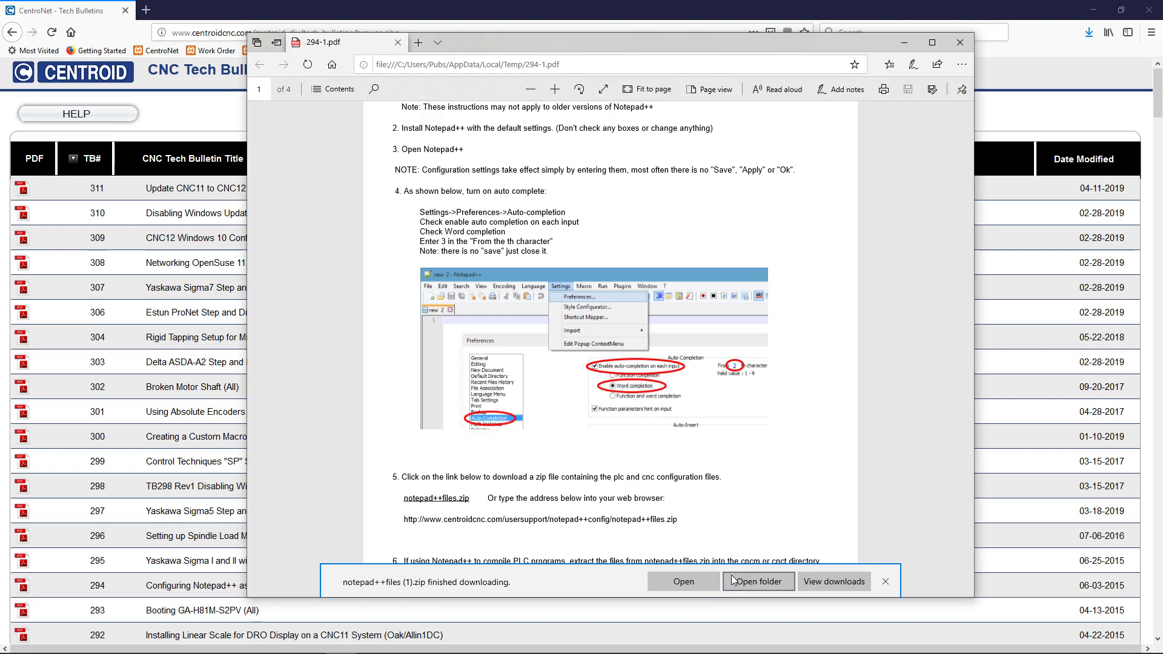
scroll(705, 526, down, 1)
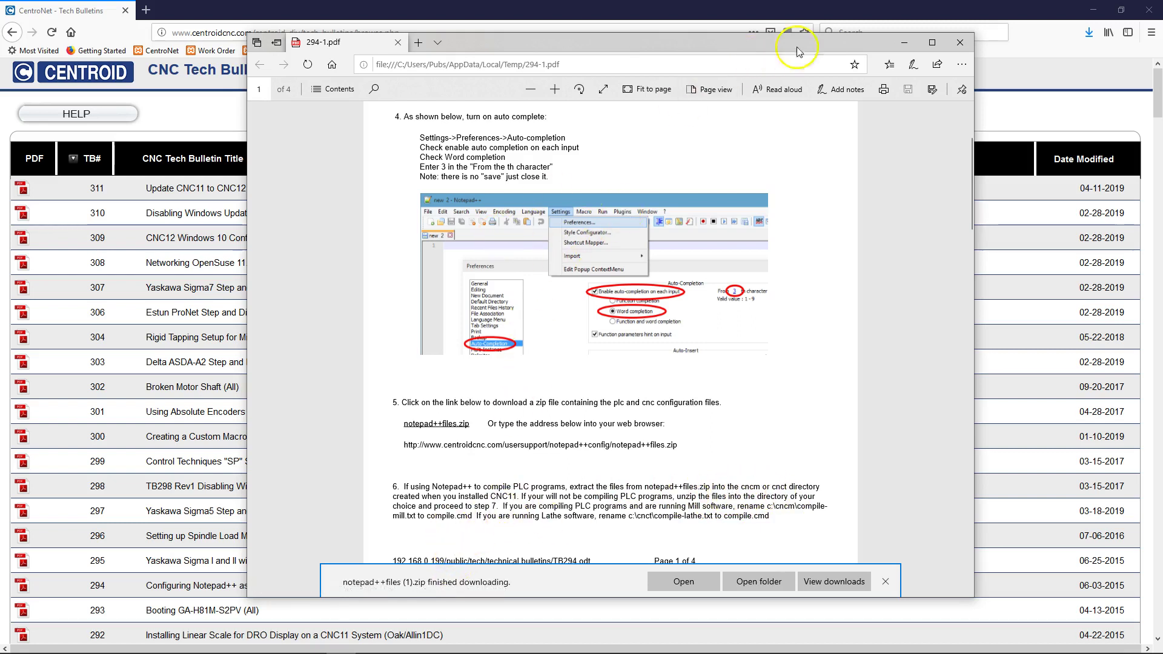
- Close the bulletin PDF, minimize the browser and open the Downloads folder in File Explorer
click(960, 43)
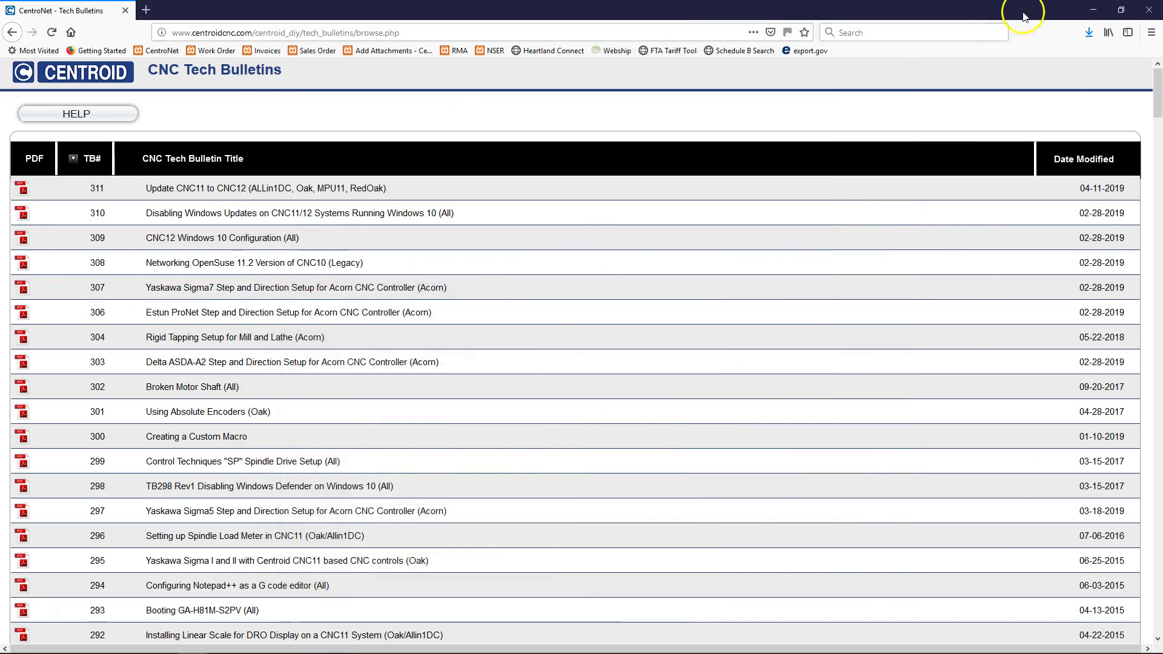
click(1094, 10)
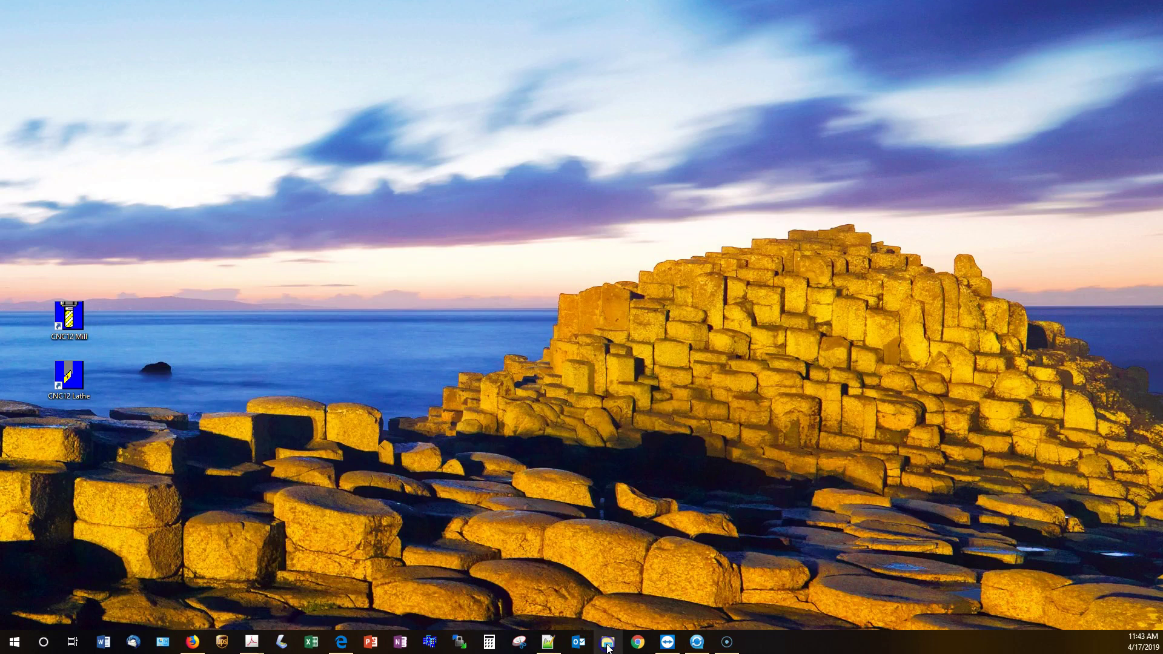
key(super+e)
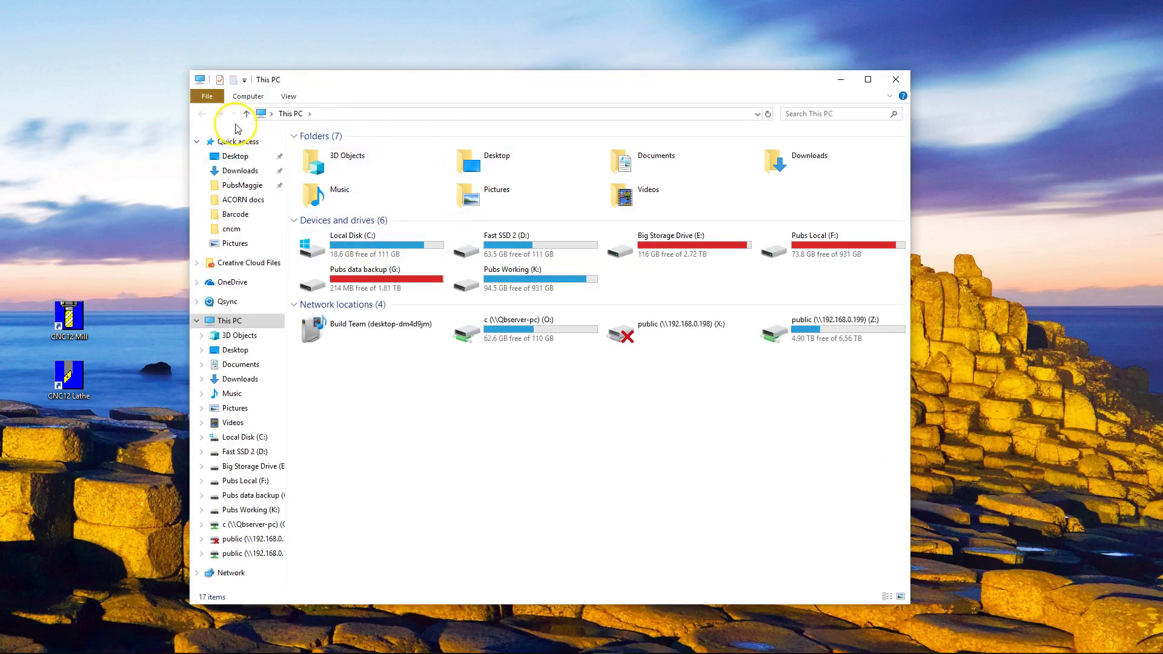
click(236, 170)
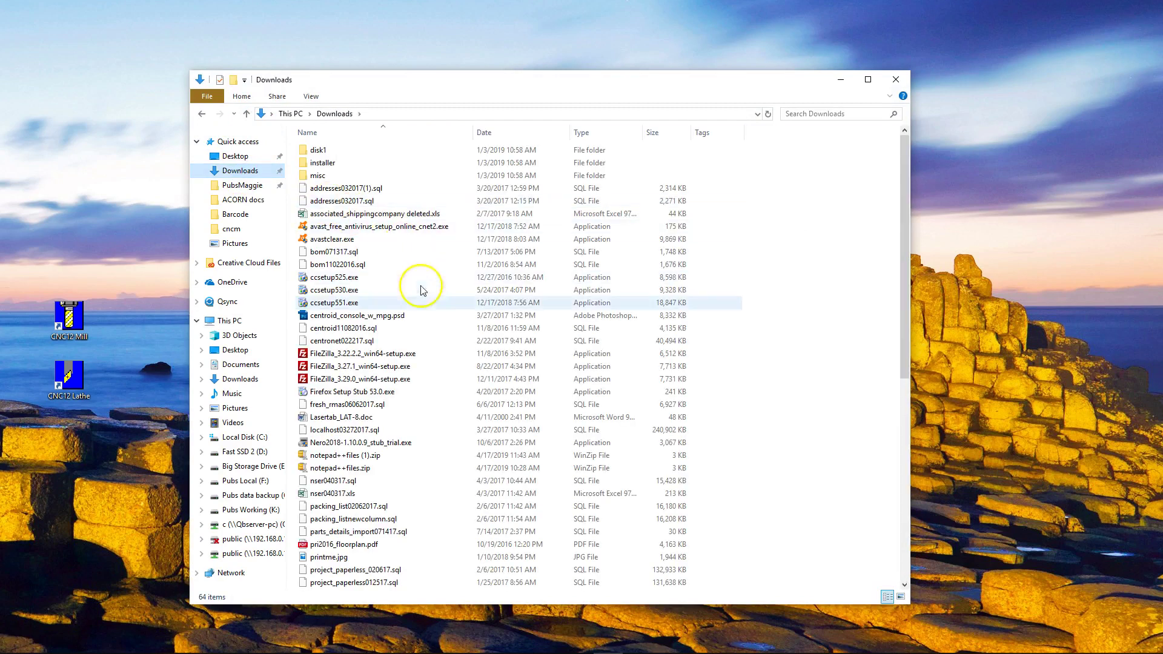
scroll(397, 311, down, 1)
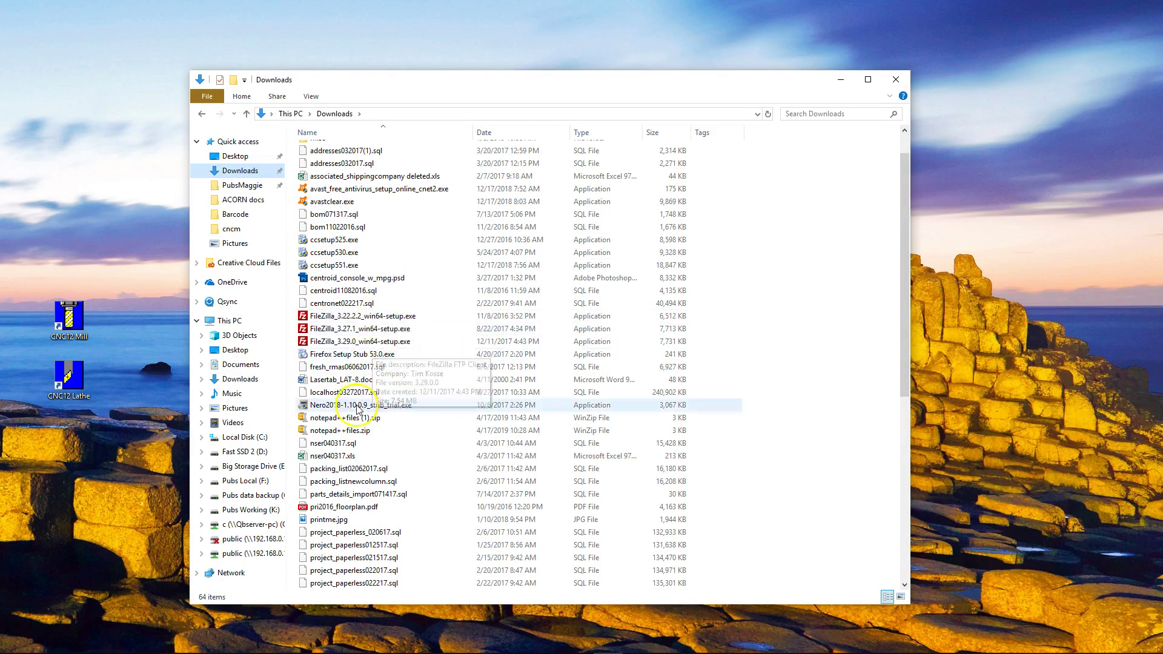
- Try to unzip notepad++files.zip with WinZip to a chosen folder
click(343, 432)
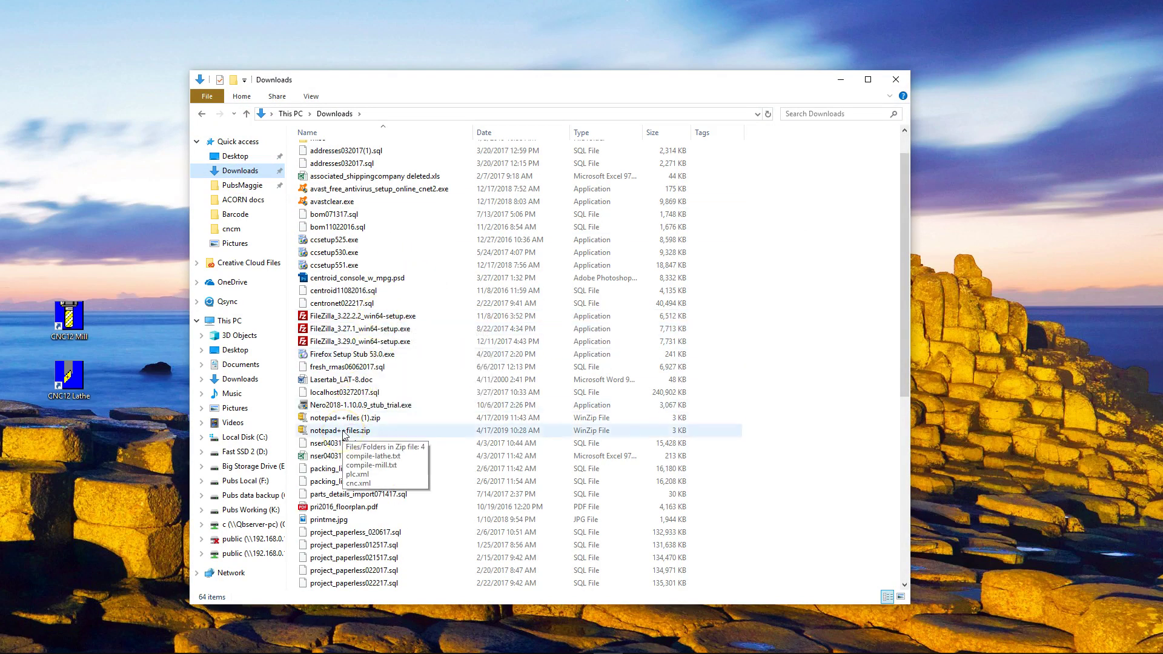
right_click(342, 433)
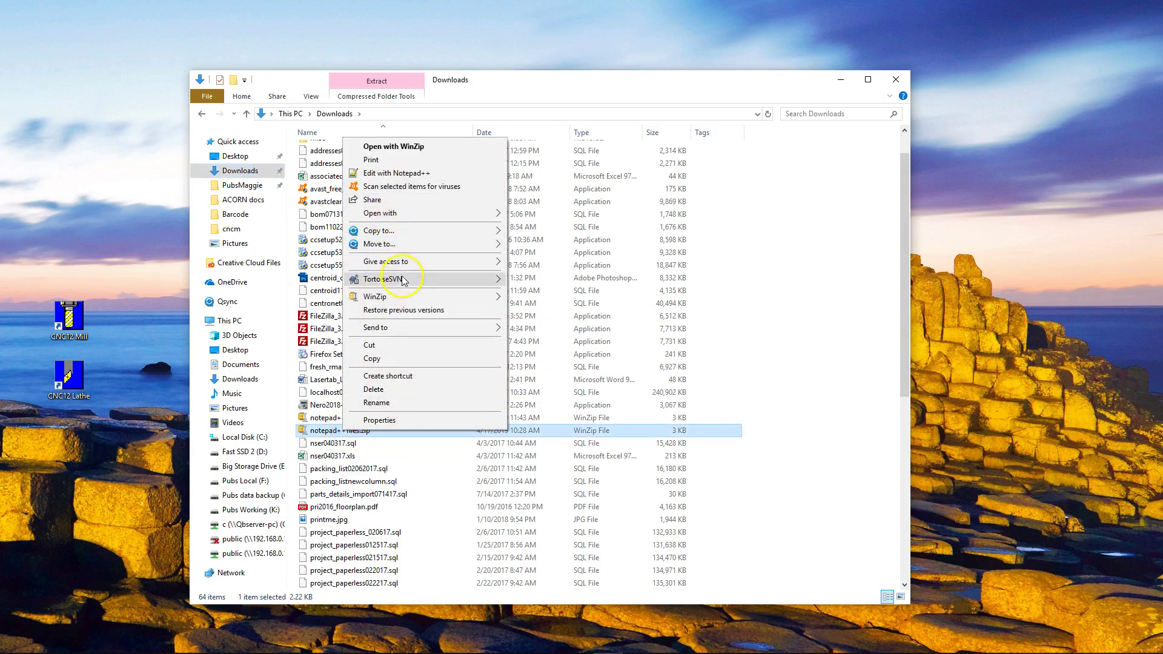
mouse_move(400, 286)
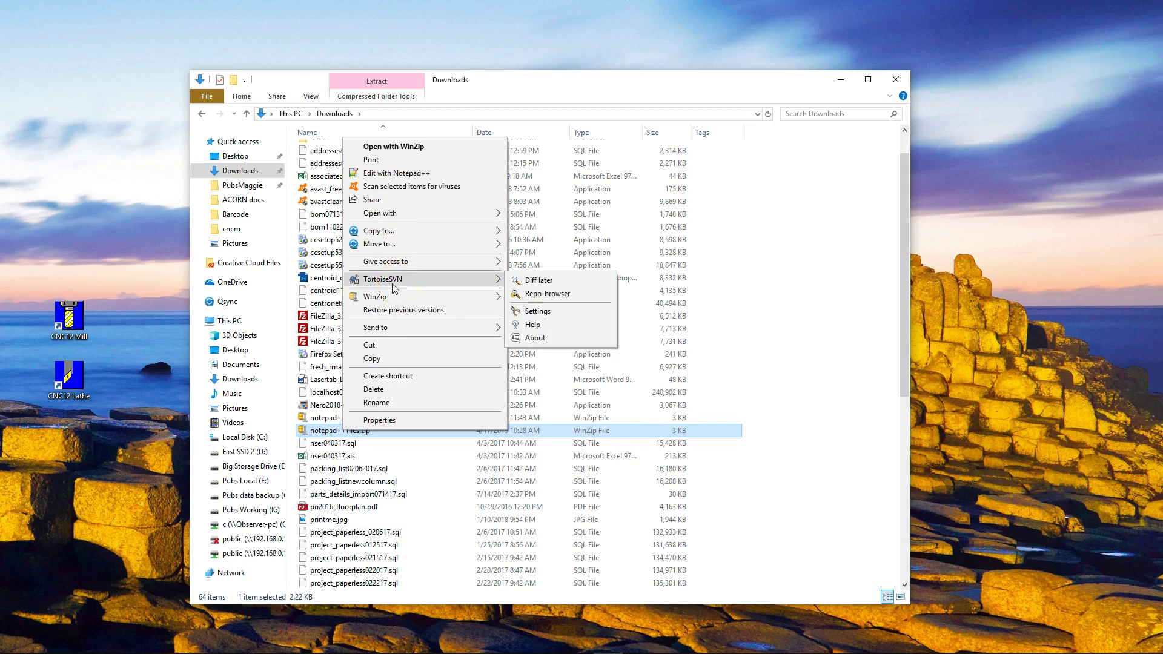
click(337, 437)
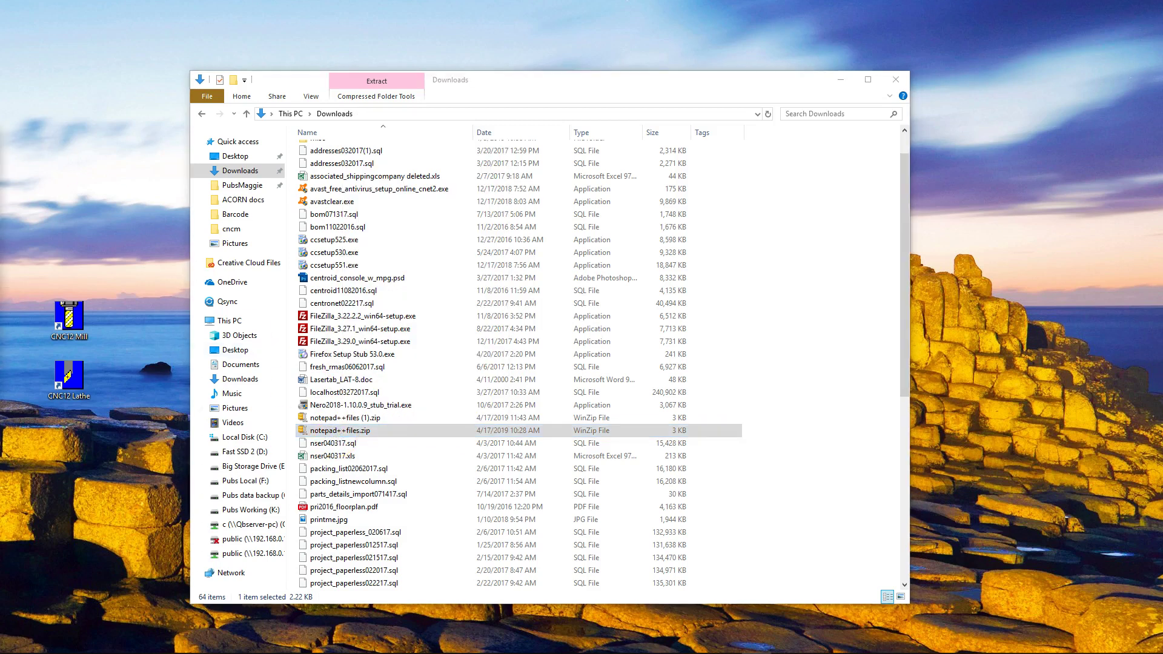
click(343, 433)
right_click(342, 434)
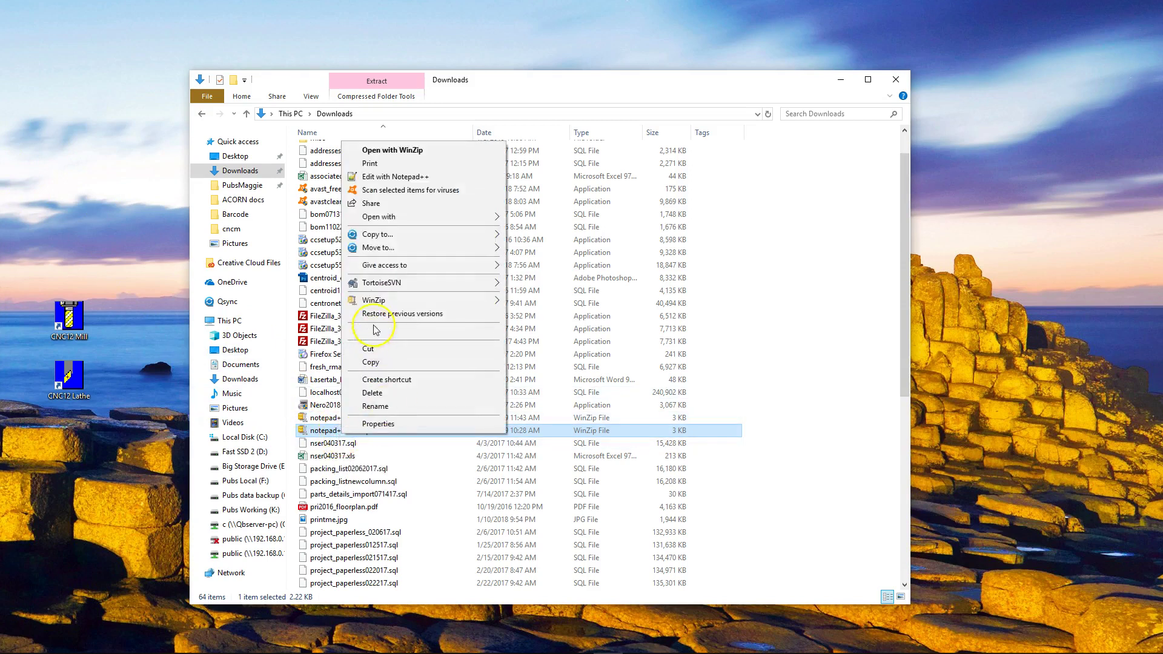
mouse_move(372, 301)
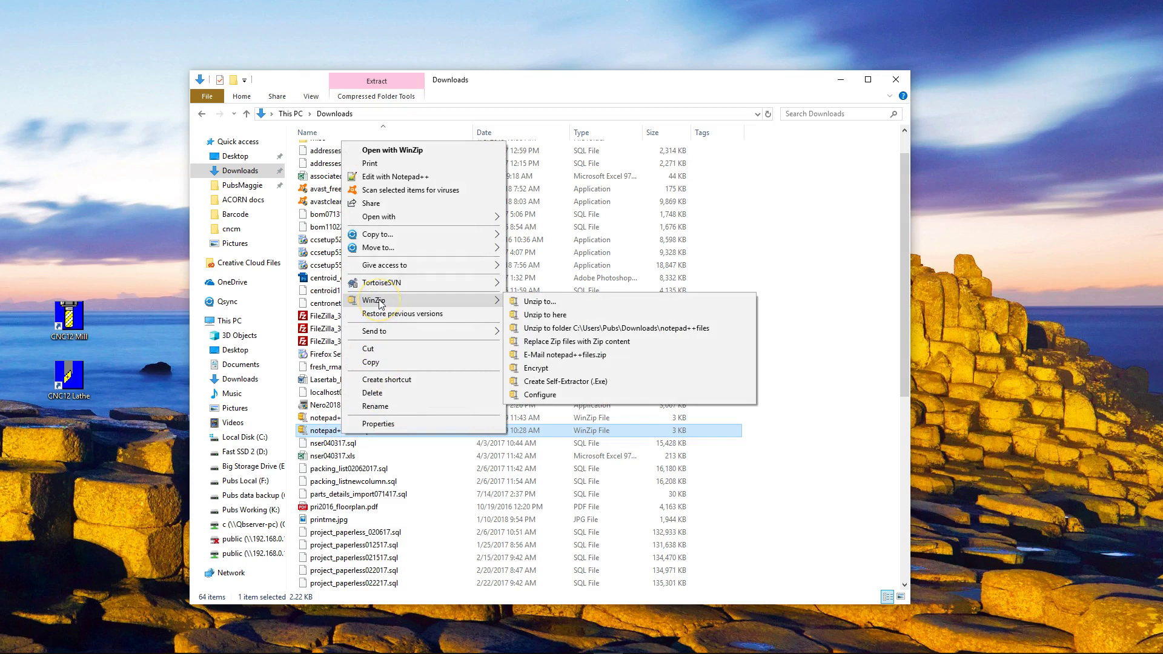
click(562, 303)
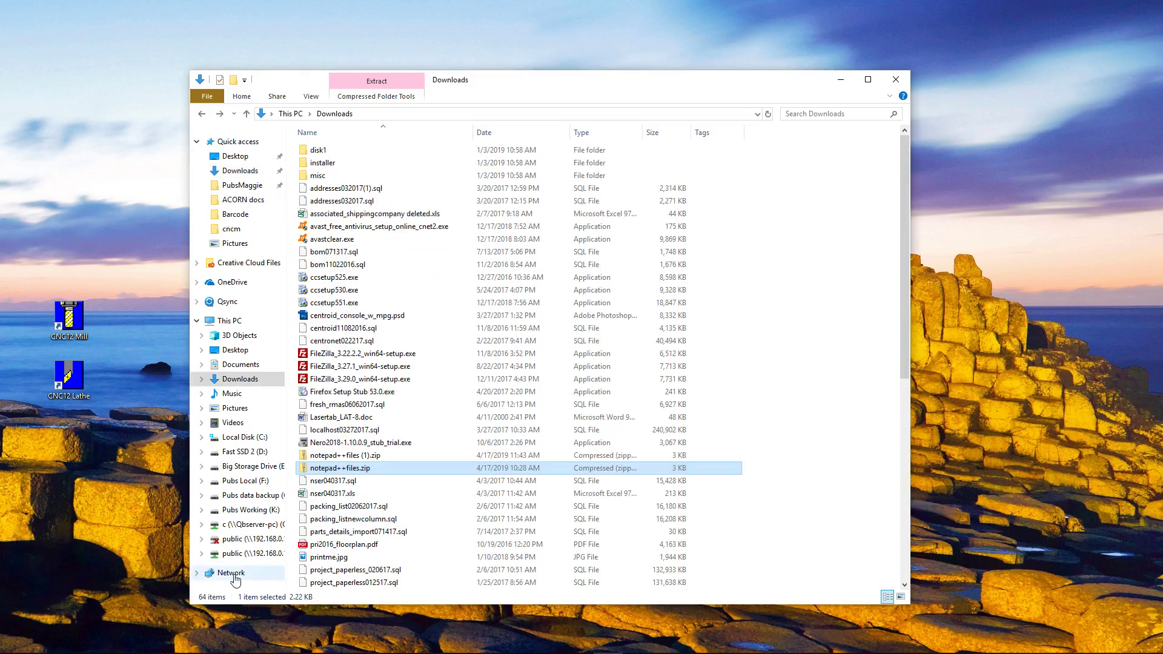
- Extract notepad++files.zip with the built-in Windows extractor into C:\cncm, replacing the files already in the destination
mouse_move(335, 473)
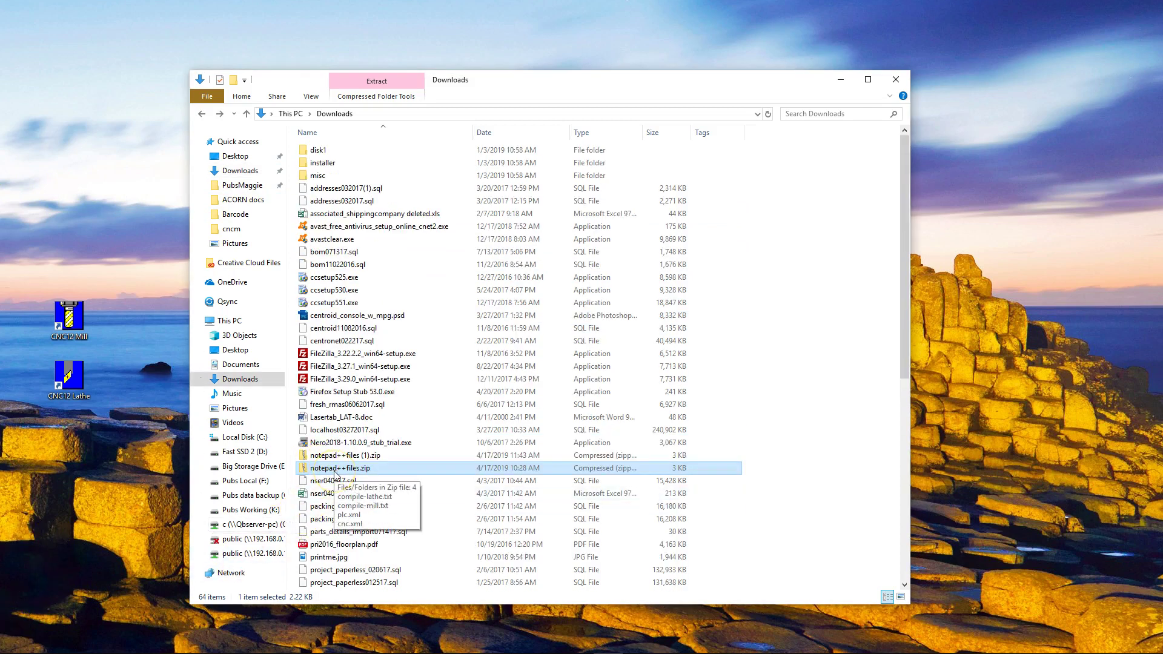
right_click(335, 474)
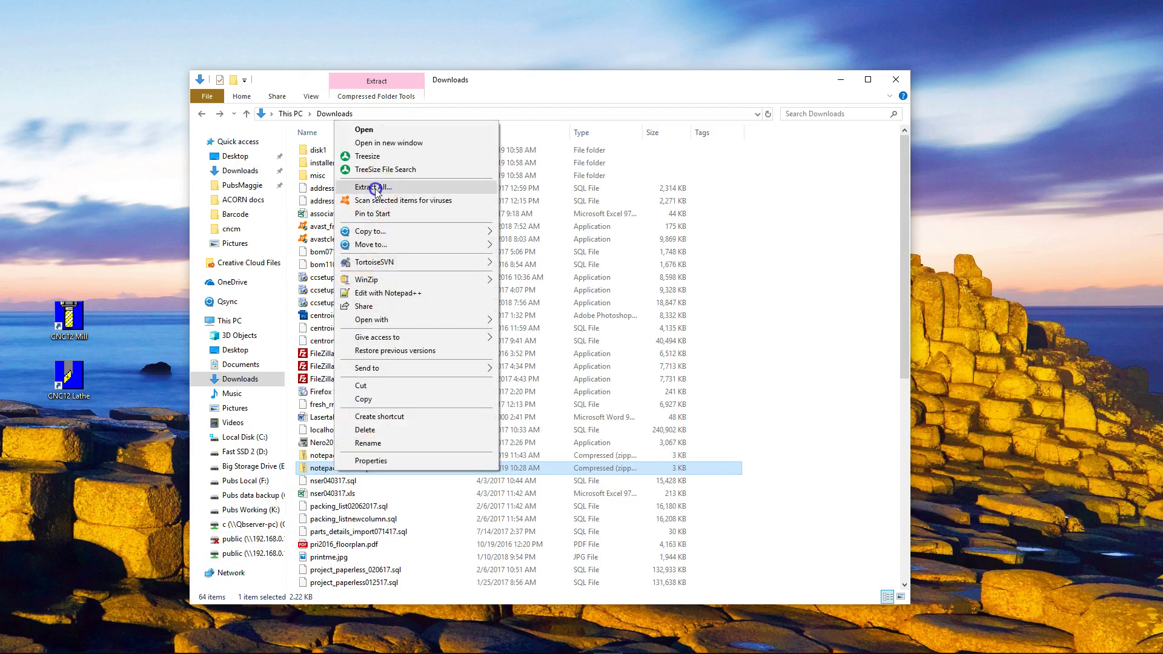
click(375, 190)
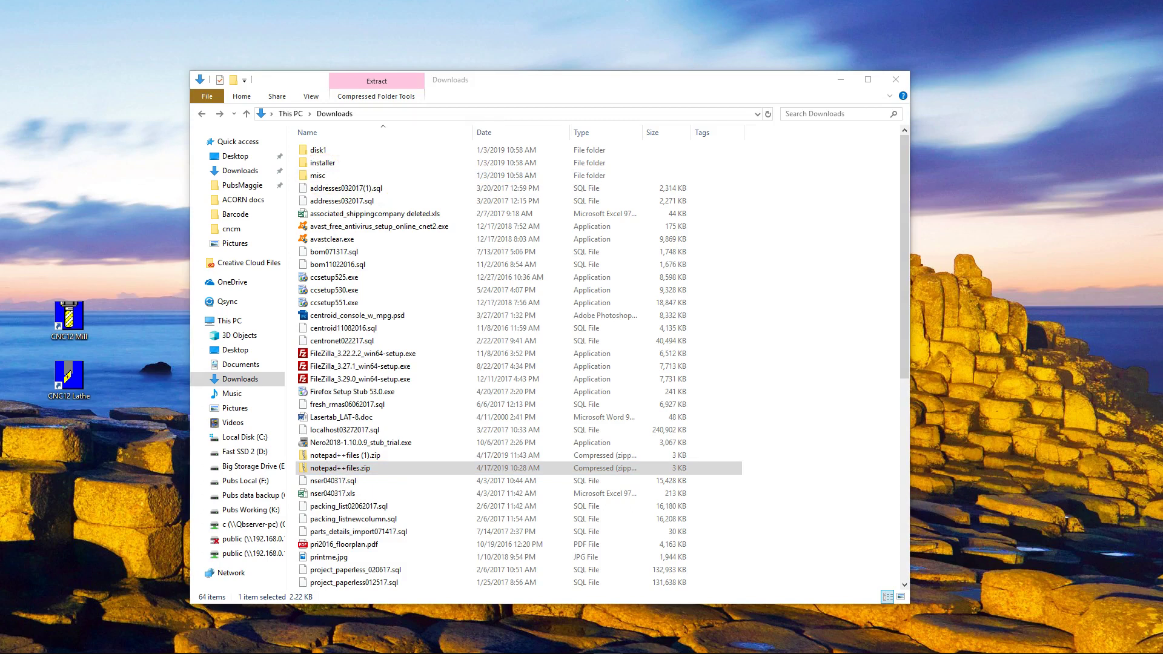
drag(228, 252, 602, 215)
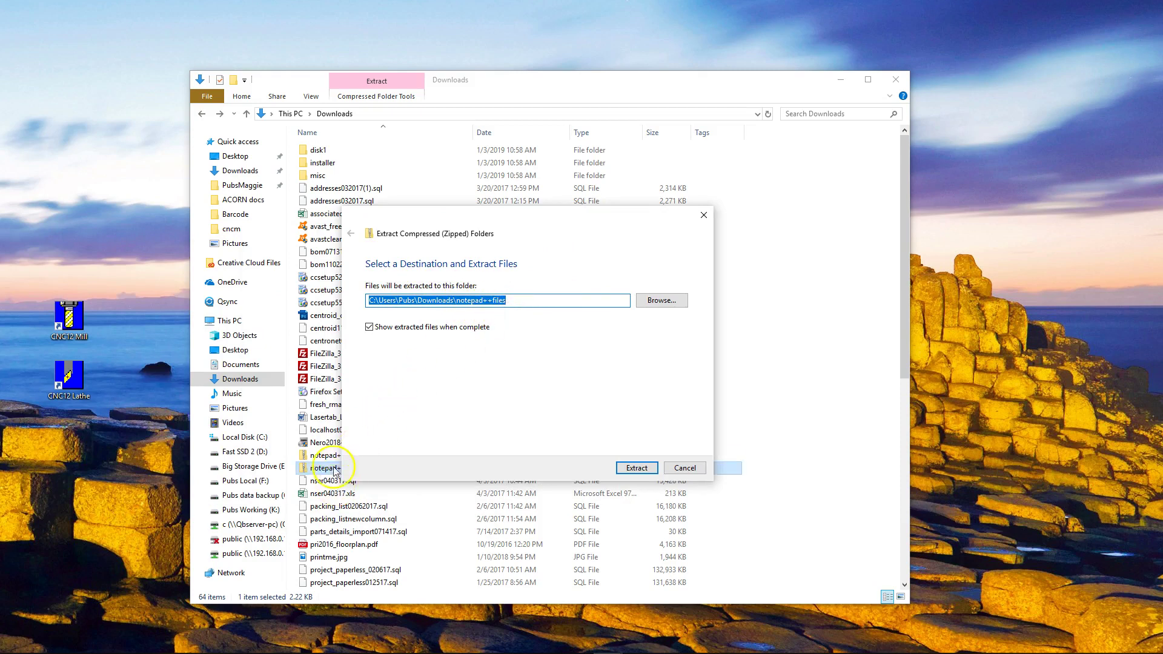
click(665, 301)
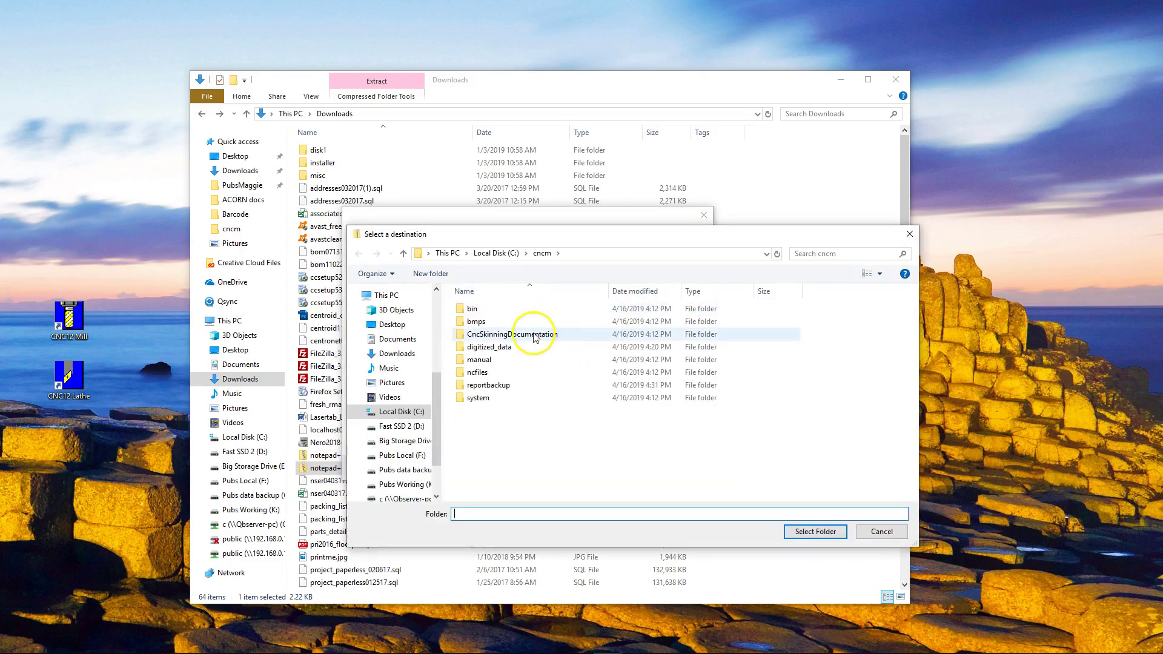
click(495, 253)
double_click(476, 334)
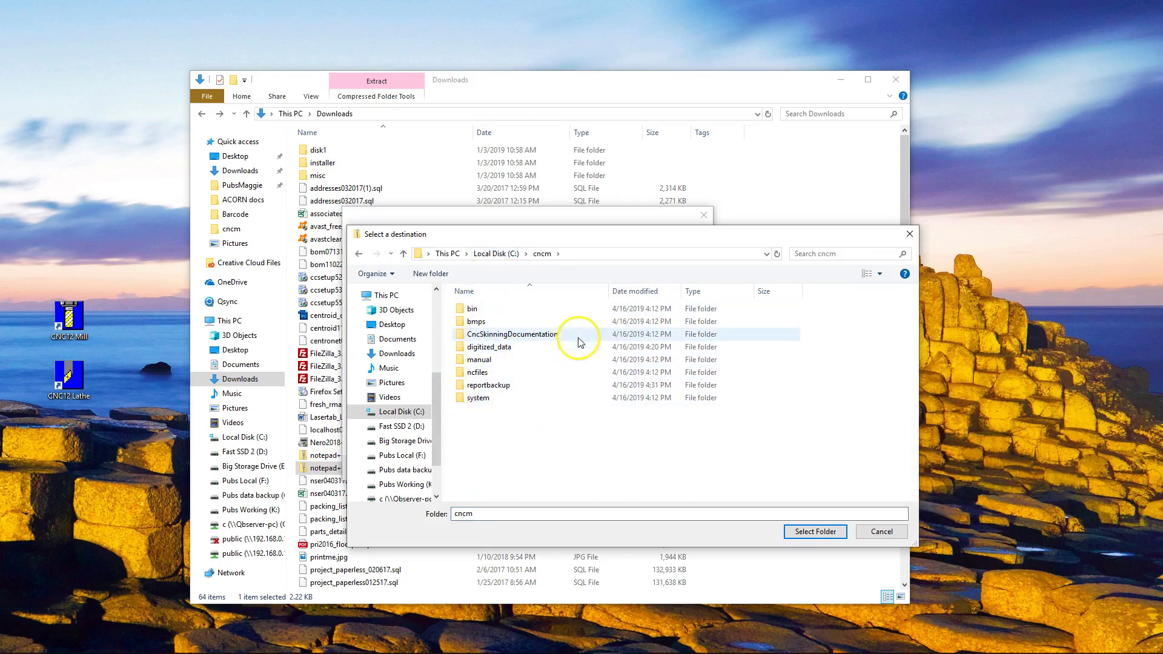
click(814, 532)
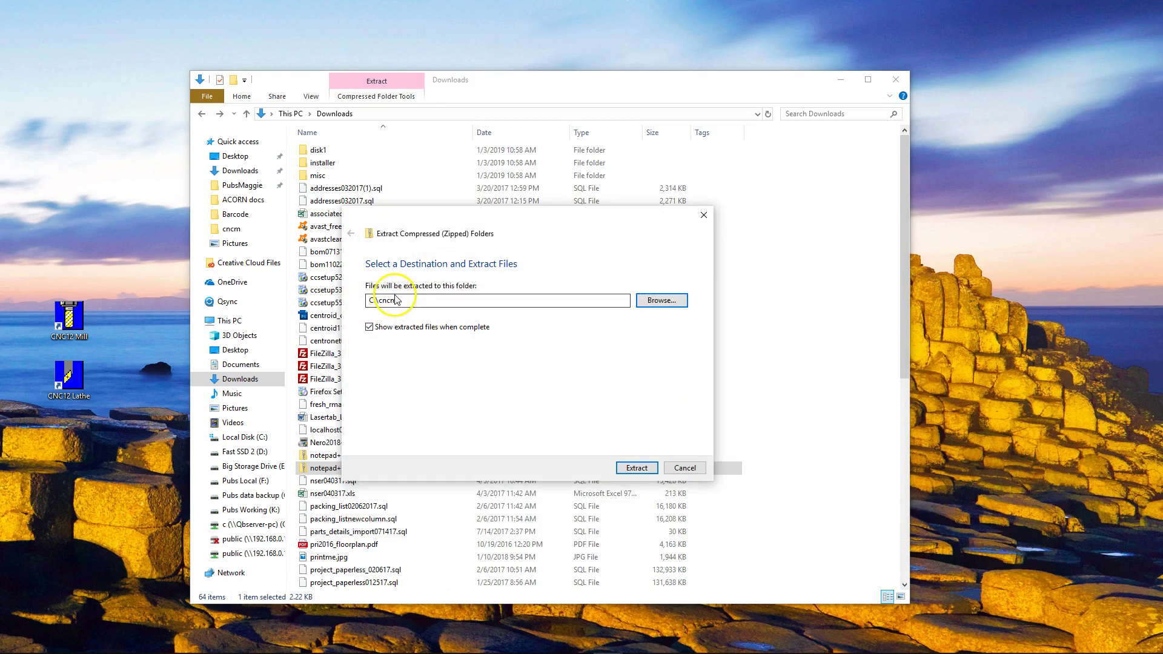
click(636, 469)
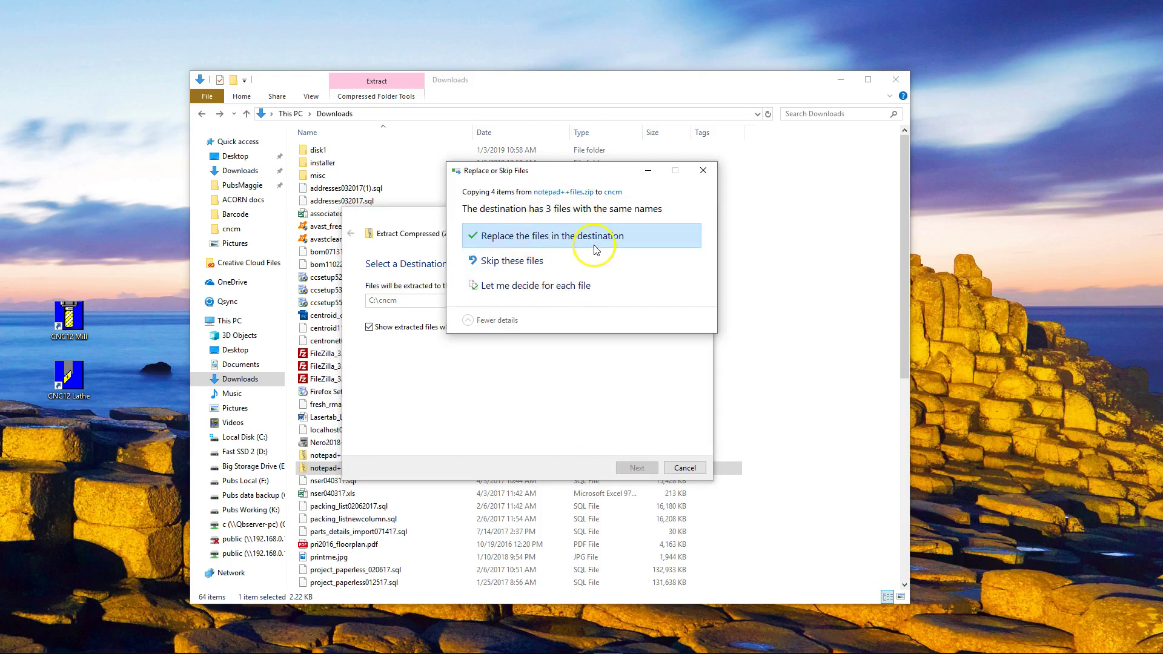
click(537, 239)
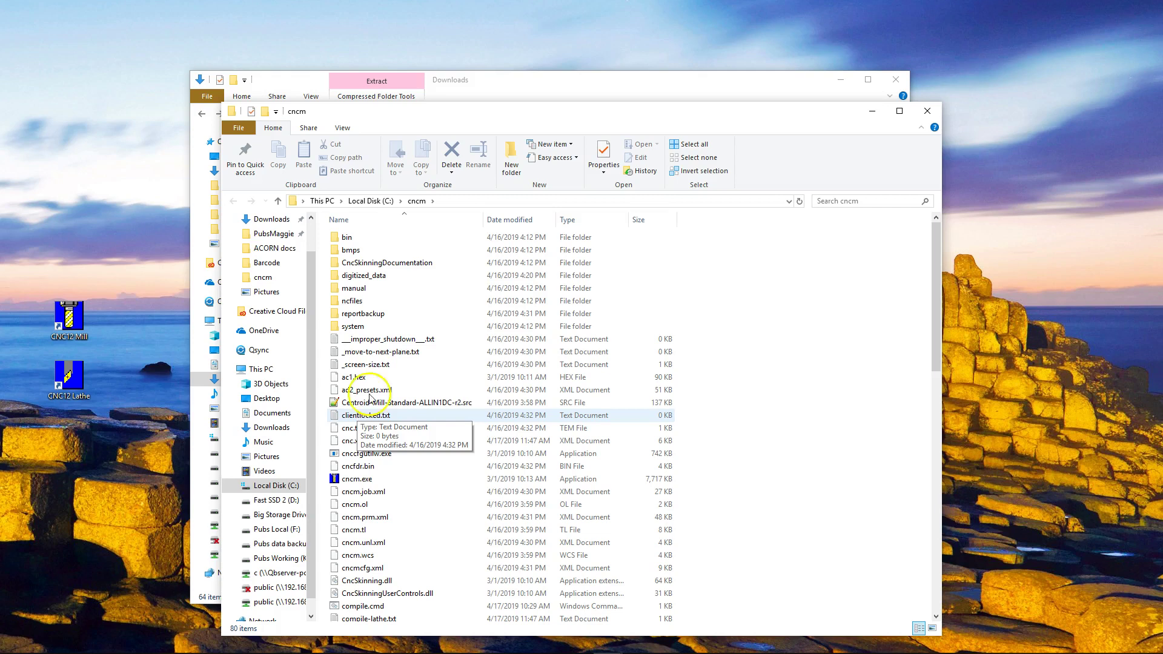
- Close the cncm and Downloads folder windows and switch to Notepad++
click(925, 119)
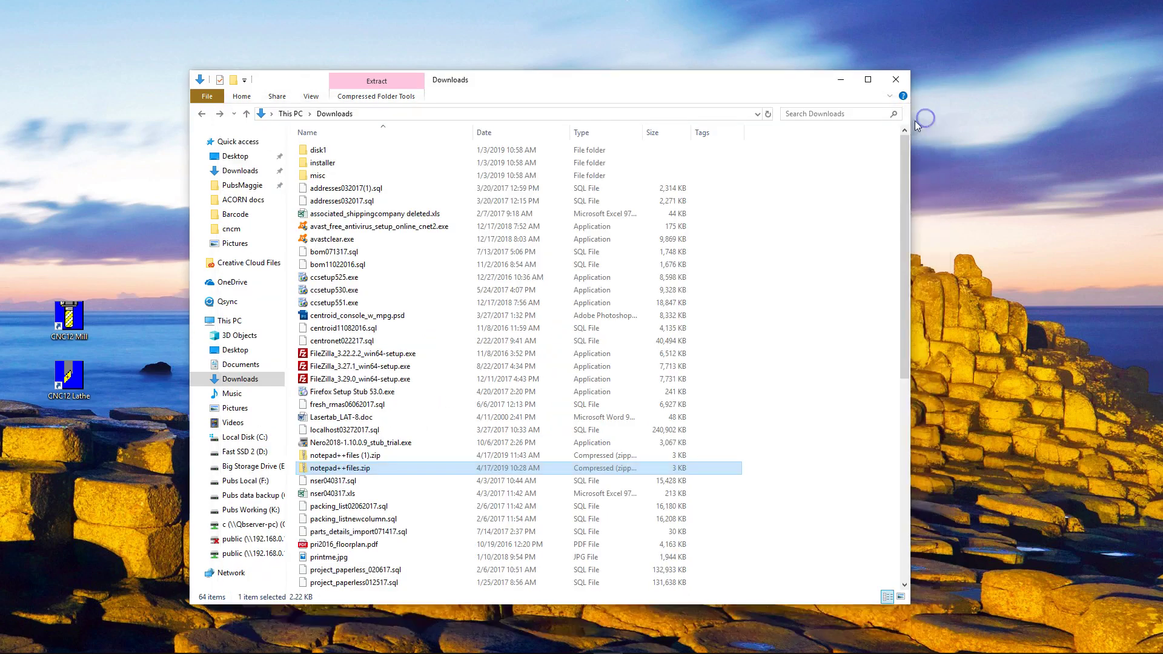
click(906, 85)
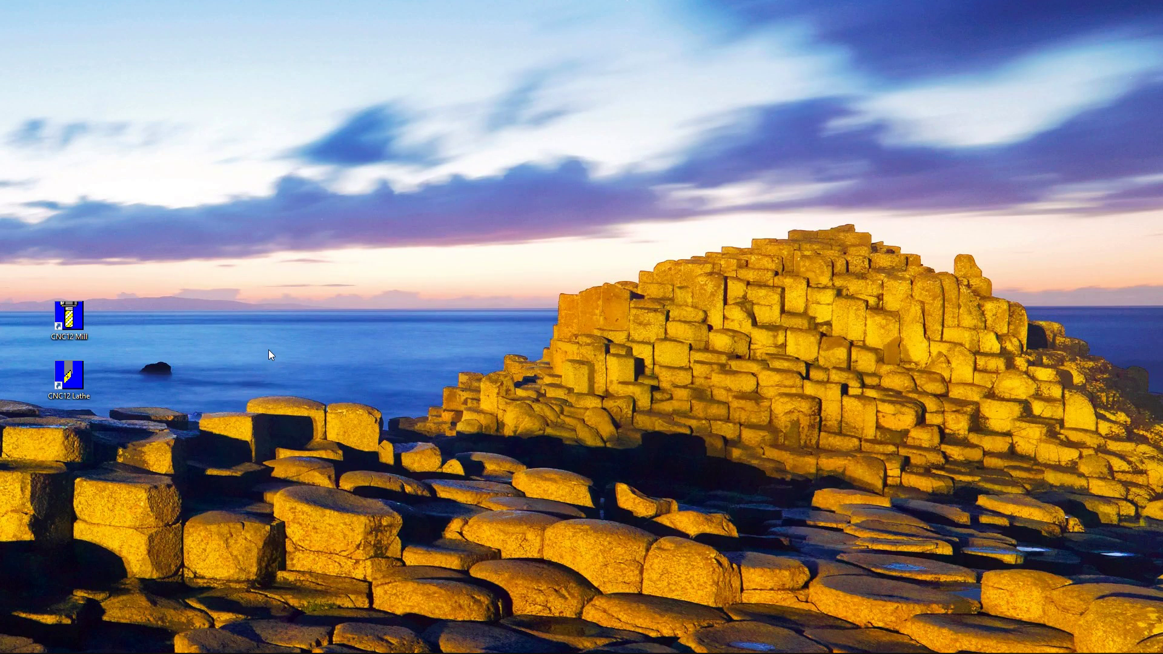
mouse_move(180, 647)
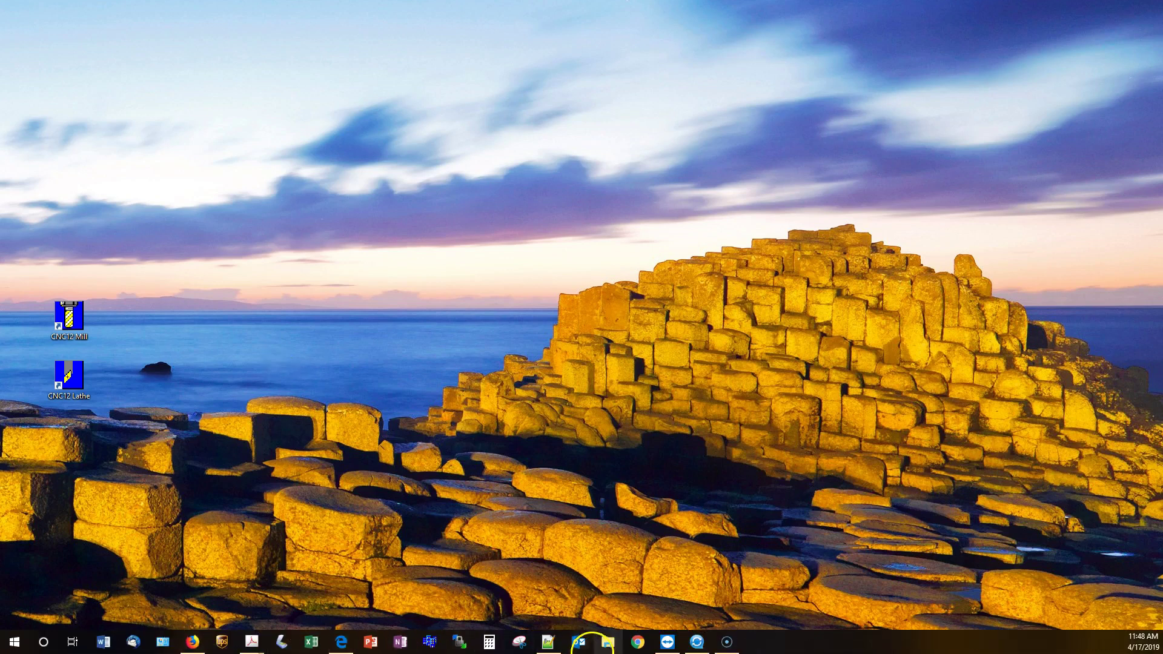
click(549, 642)
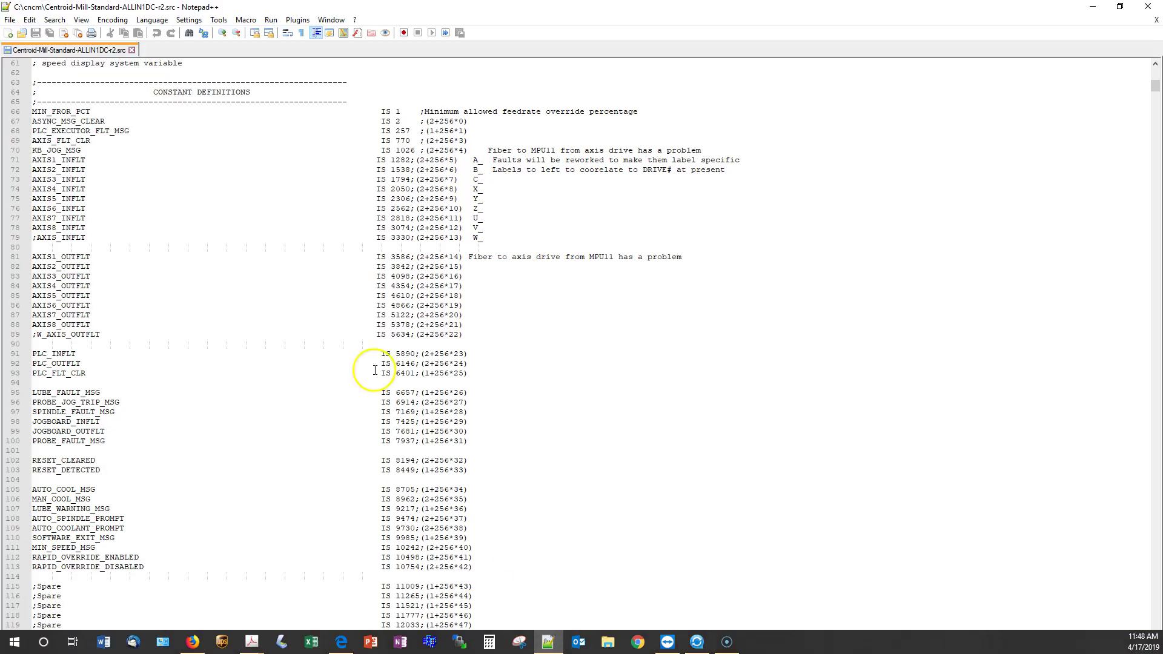
- Import cnc.xml from C:\cncm as a user-defined language and acknowledge the import
click(152, 20)
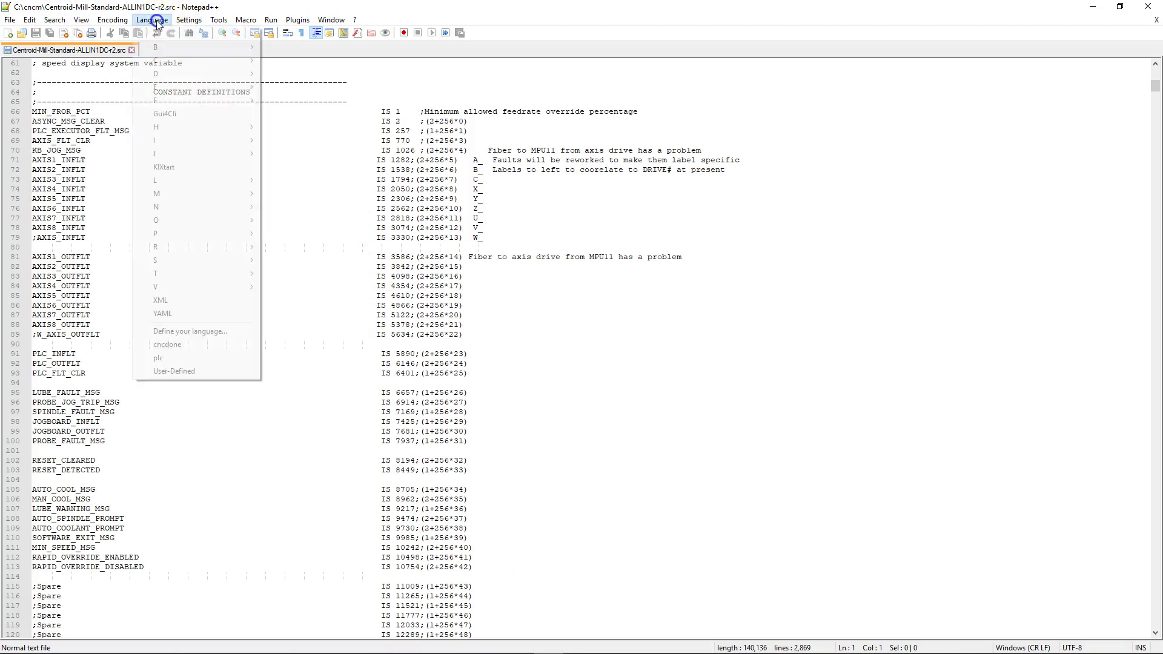
click(190, 332)
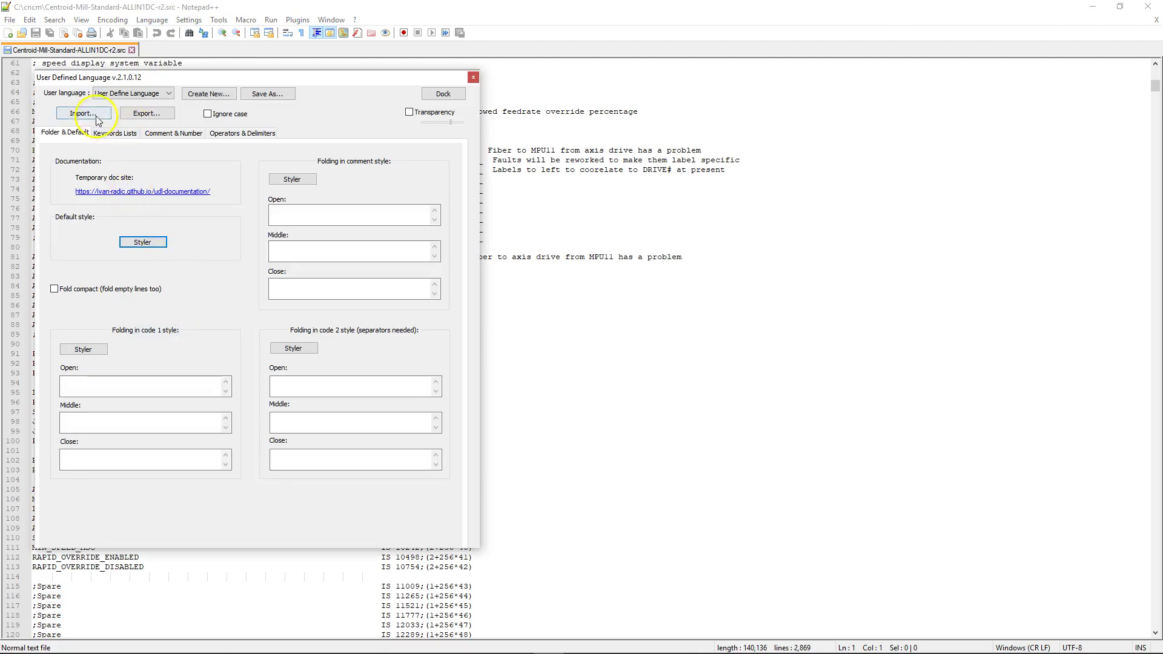
click(88, 114)
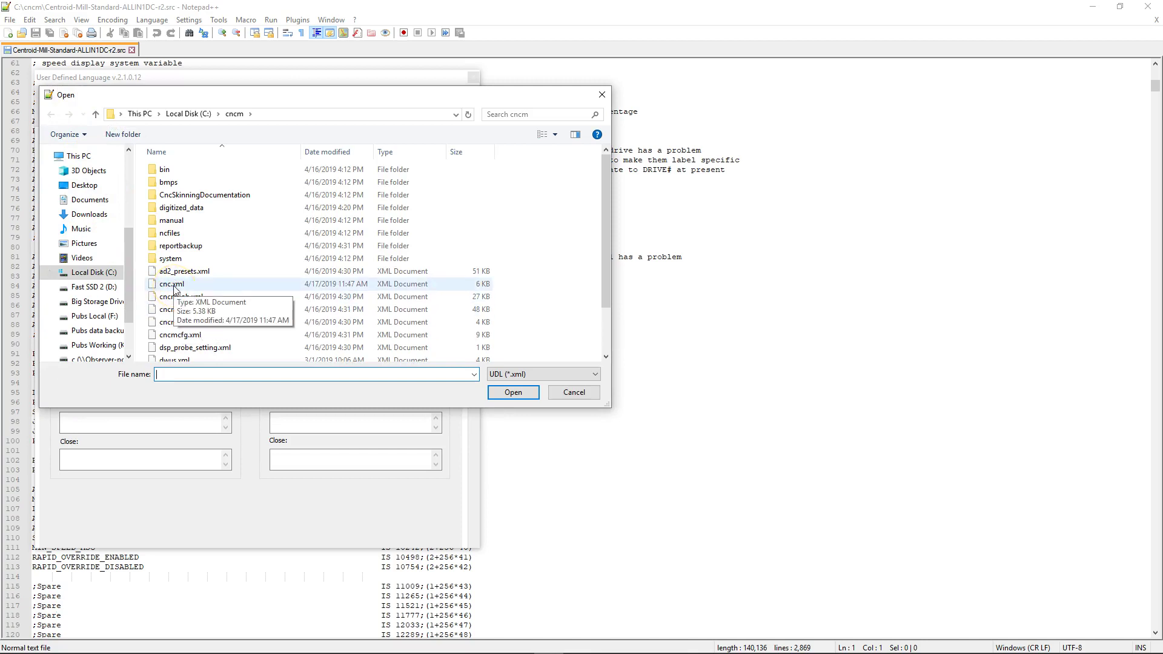
click(175, 288)
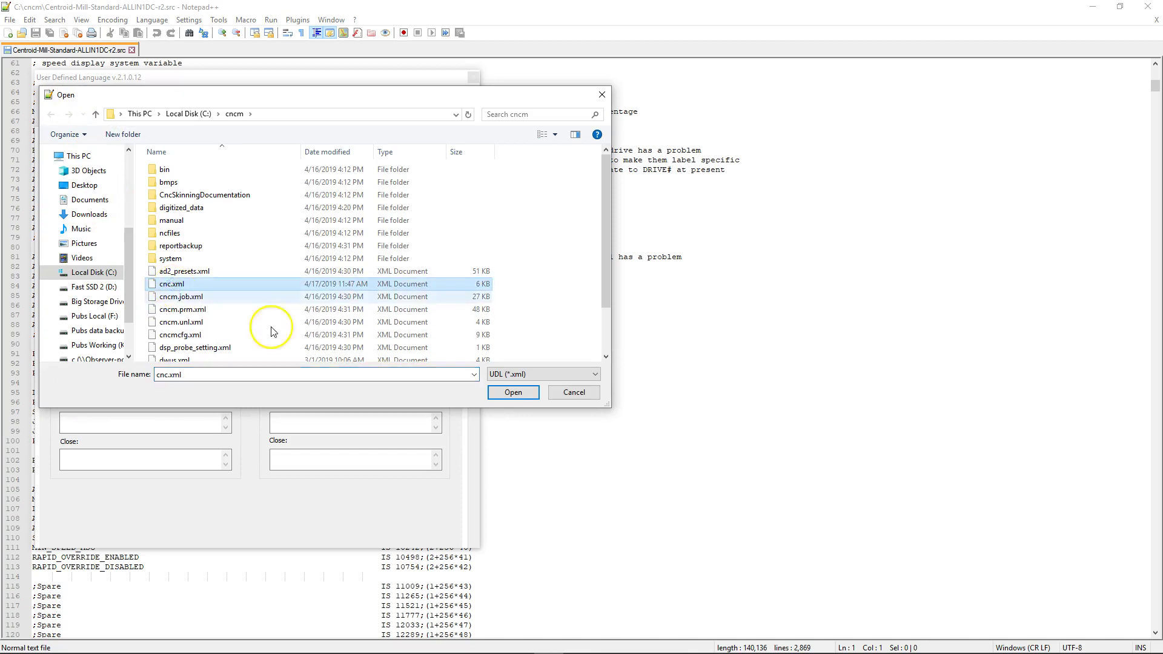
click(513, 392)
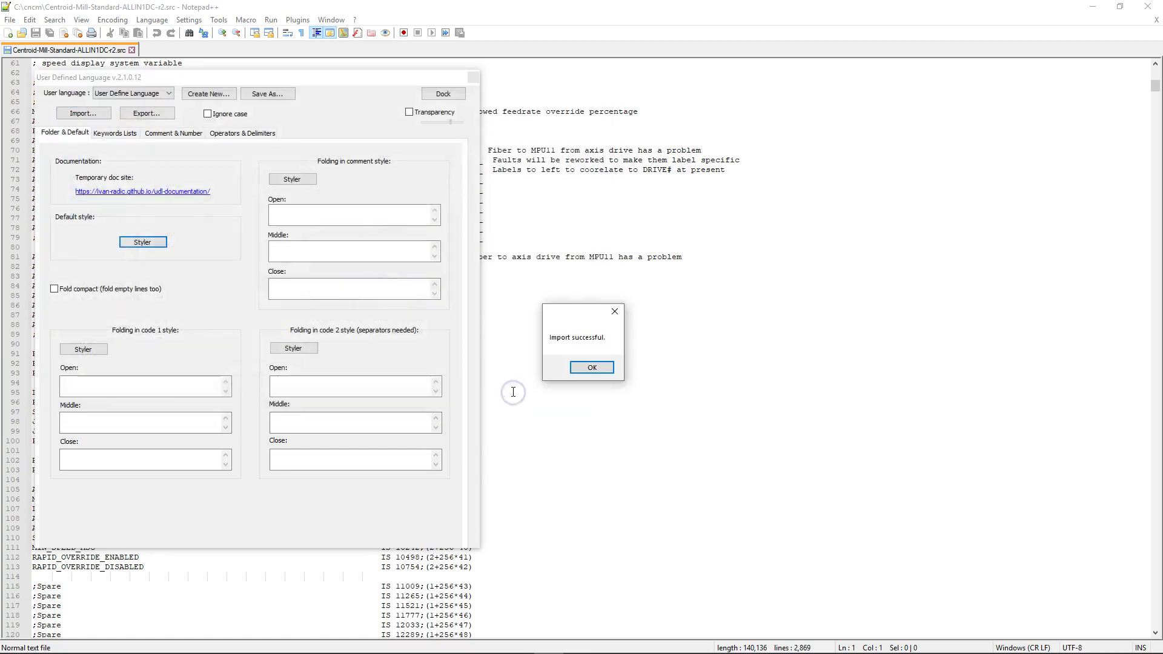
click(587, 366)
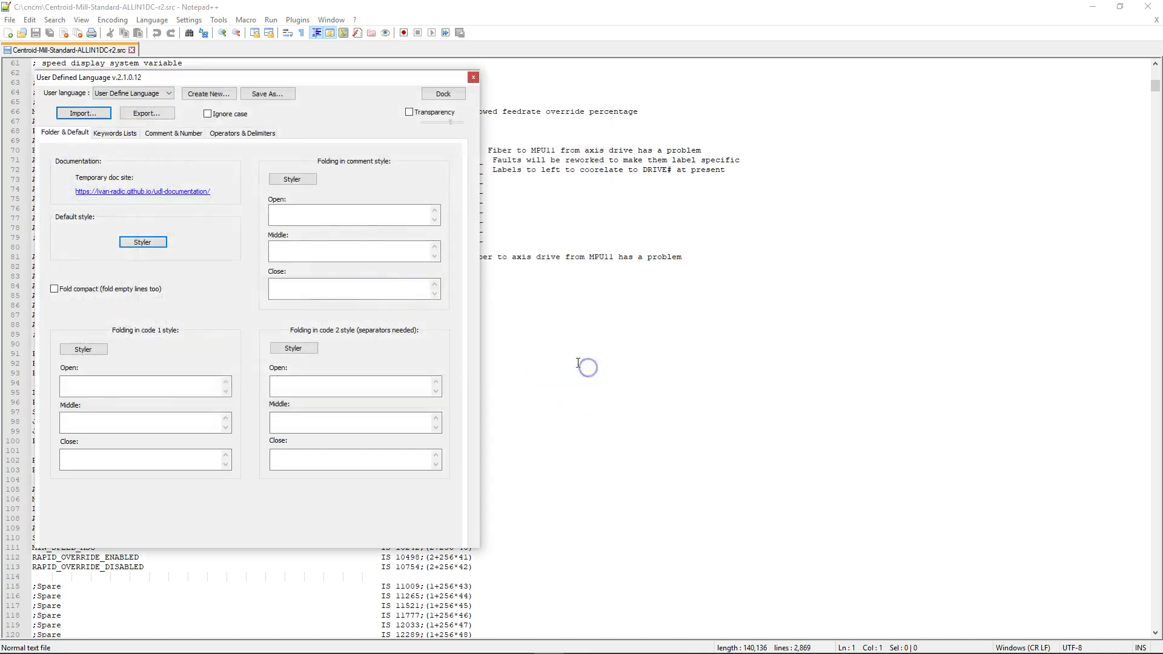
- Import plc.xml from the cncm folder as another user-defined language and close the language definition dialog
click(80, 113)
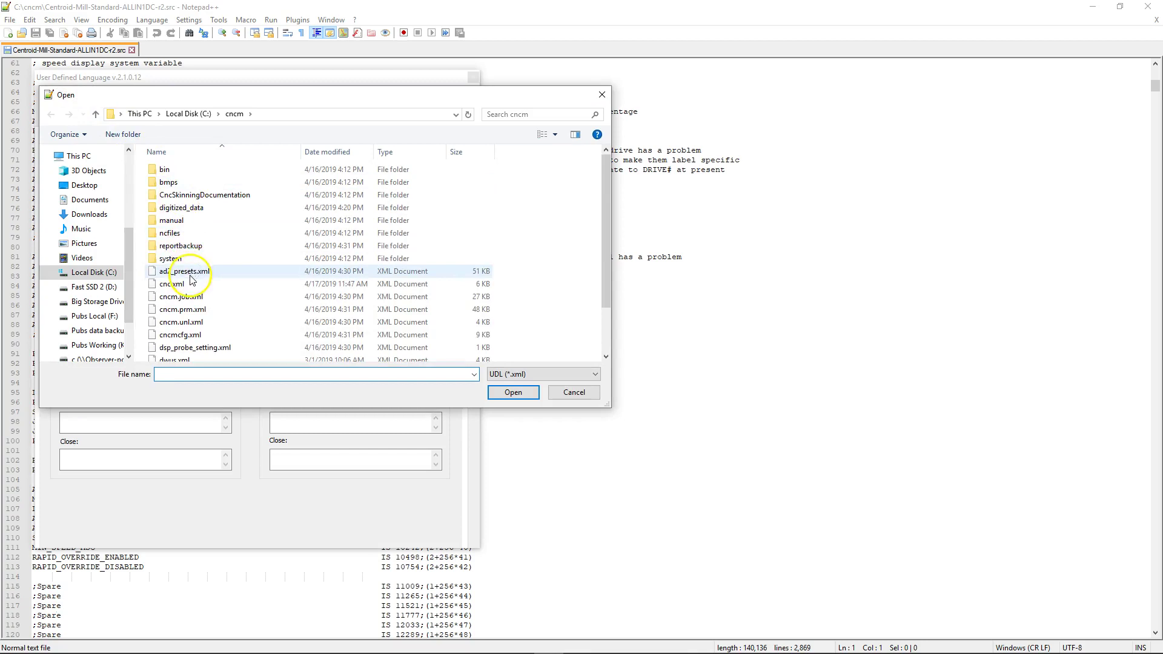
scroll(188, 270, down, 2)
click(180, 356)
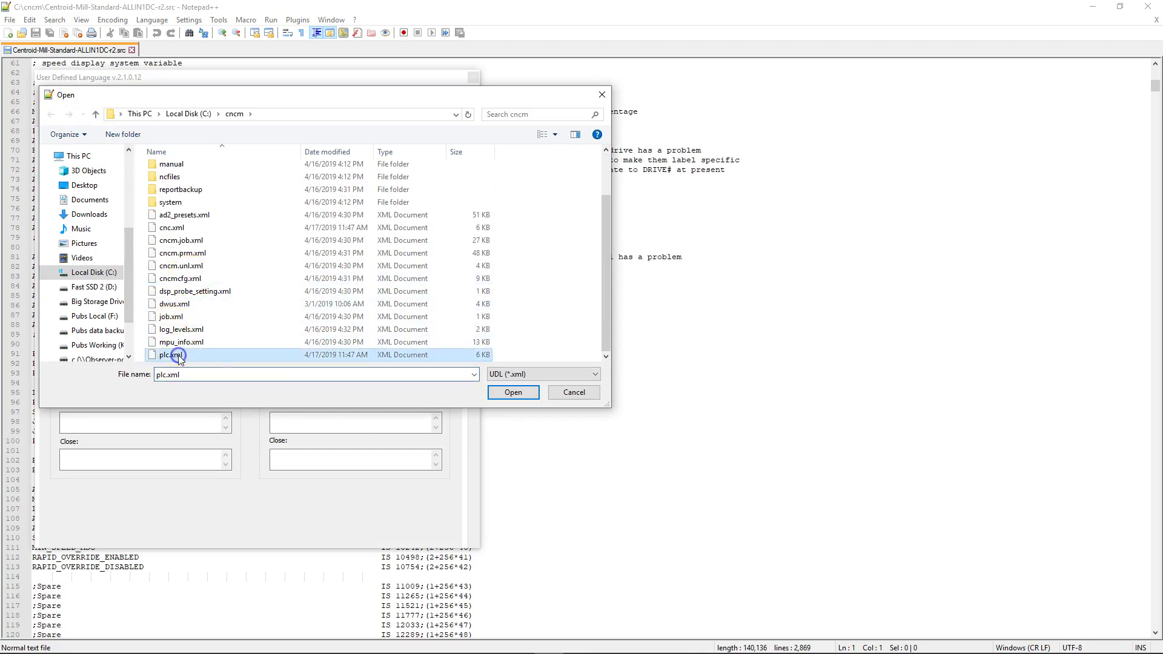
click(513, 394)
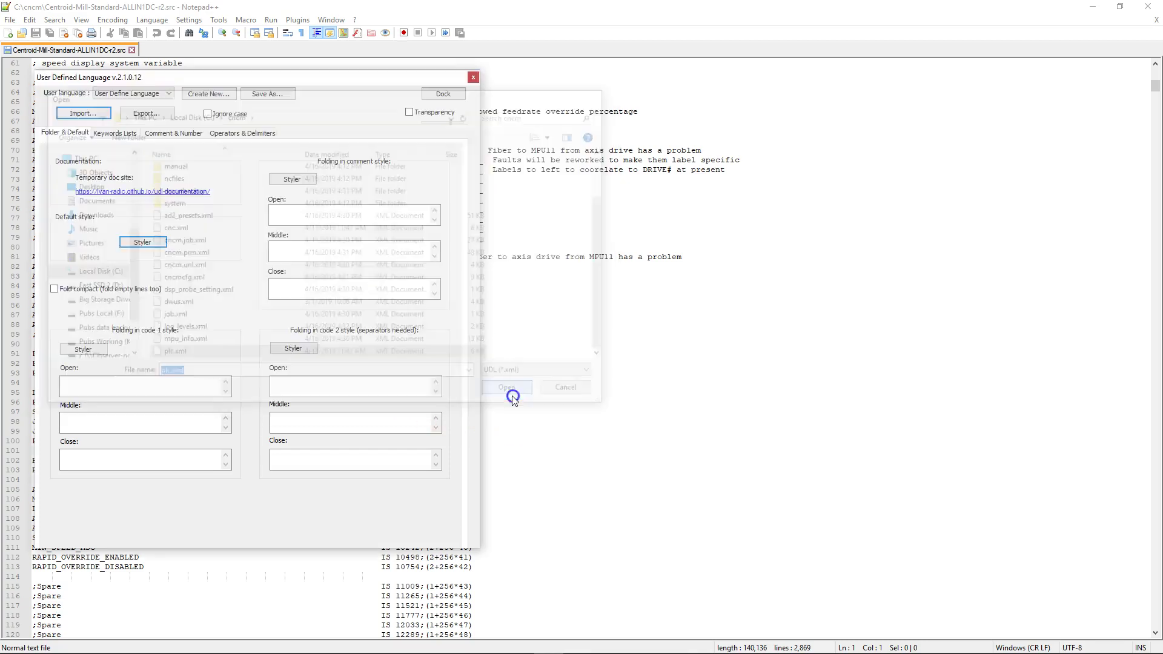
click(590, 368)
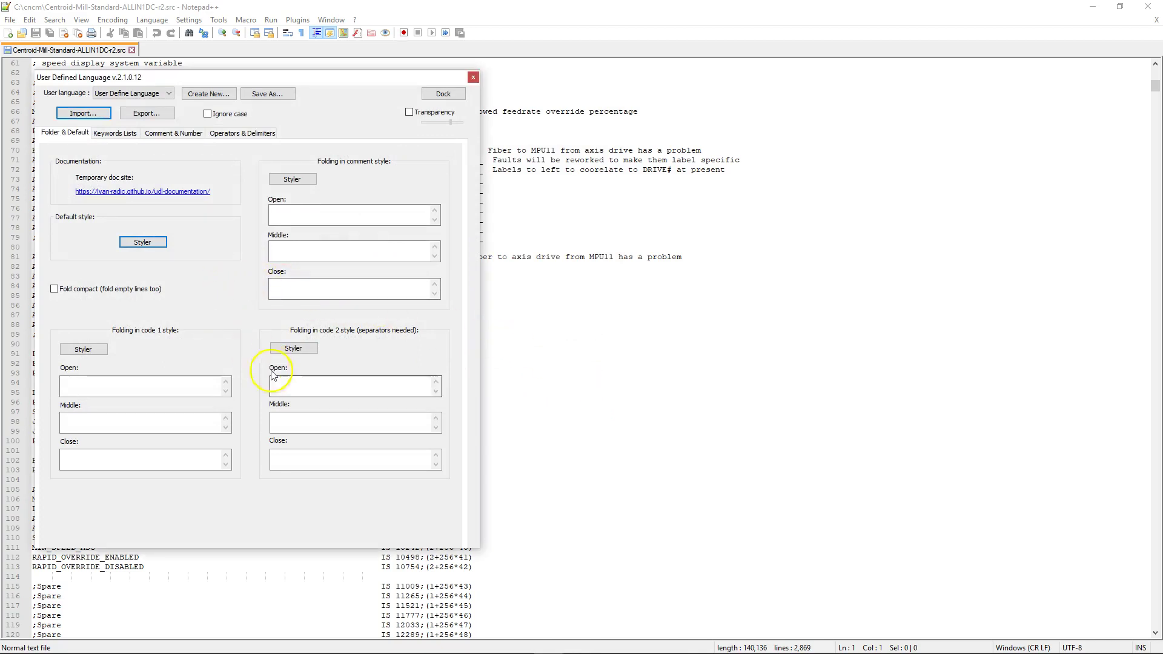
click(473, 77)
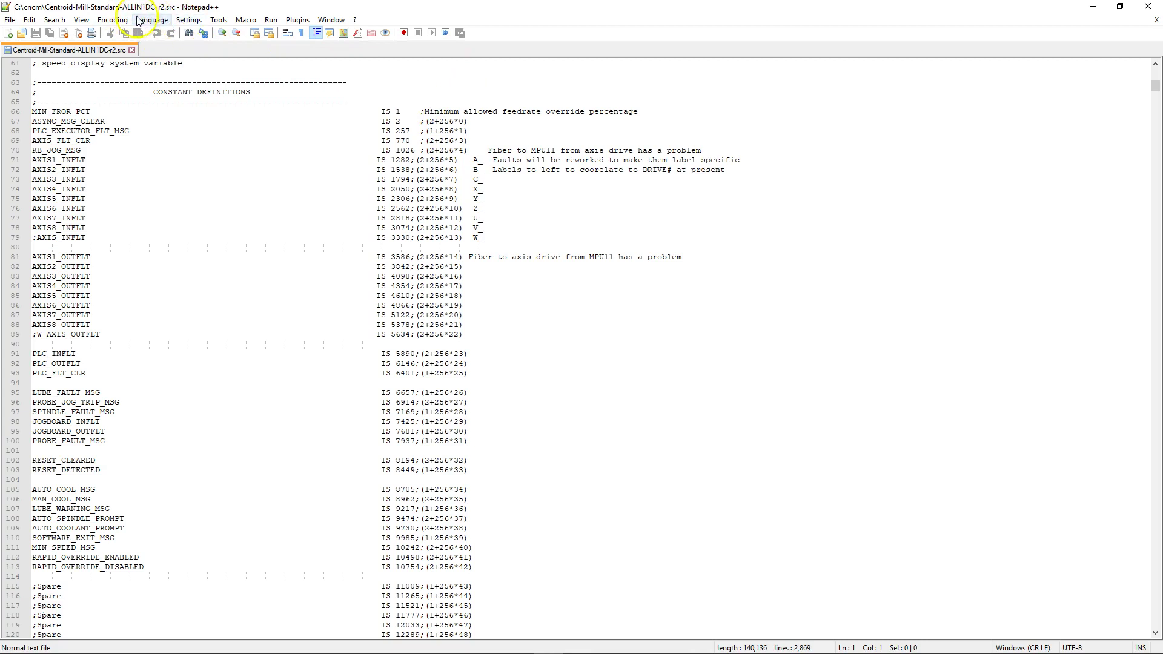
- Register .cnc as a custom file extension in the File Association preferences
click(188, 20)
click(215, 35)
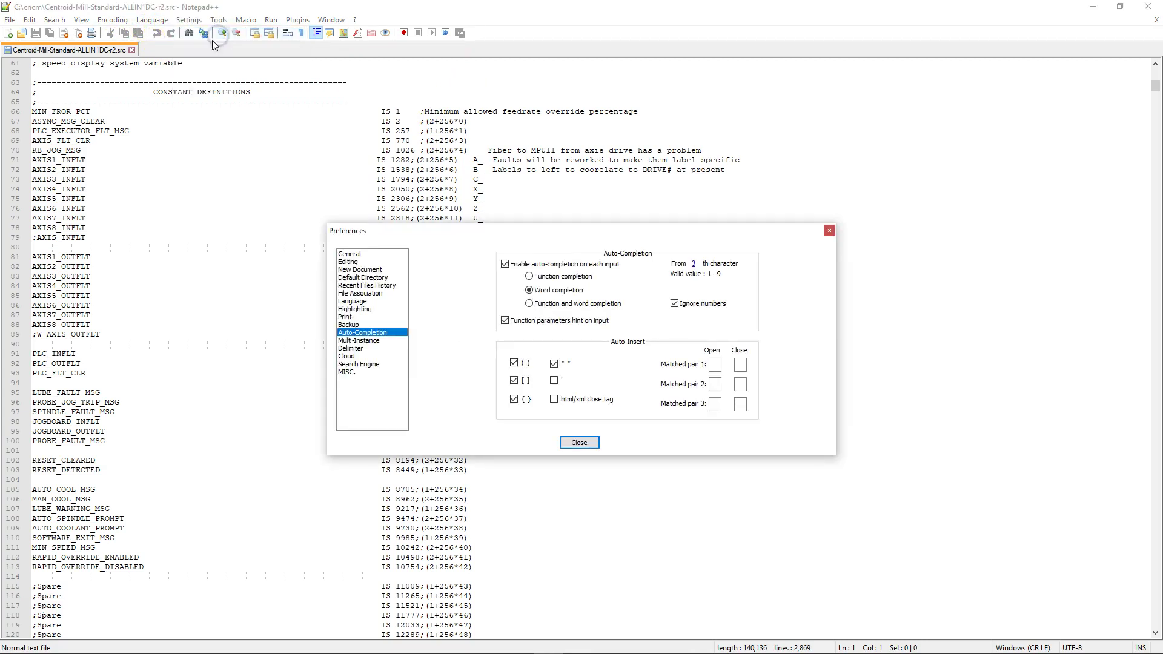
click(359, 293)
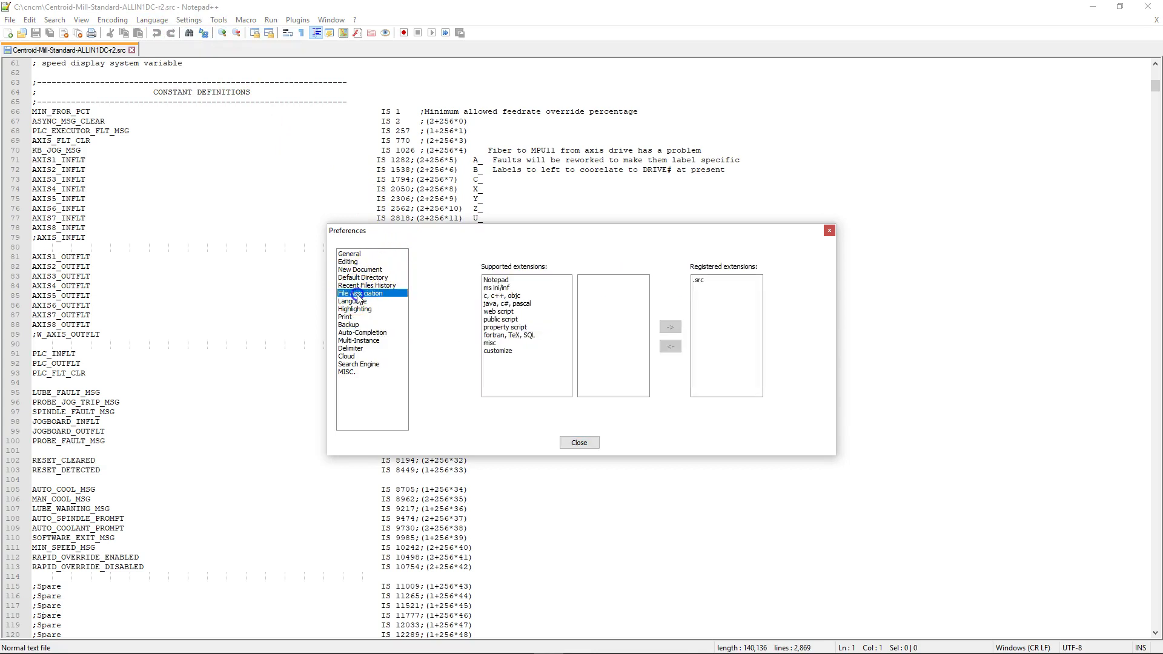
click(495, 351)
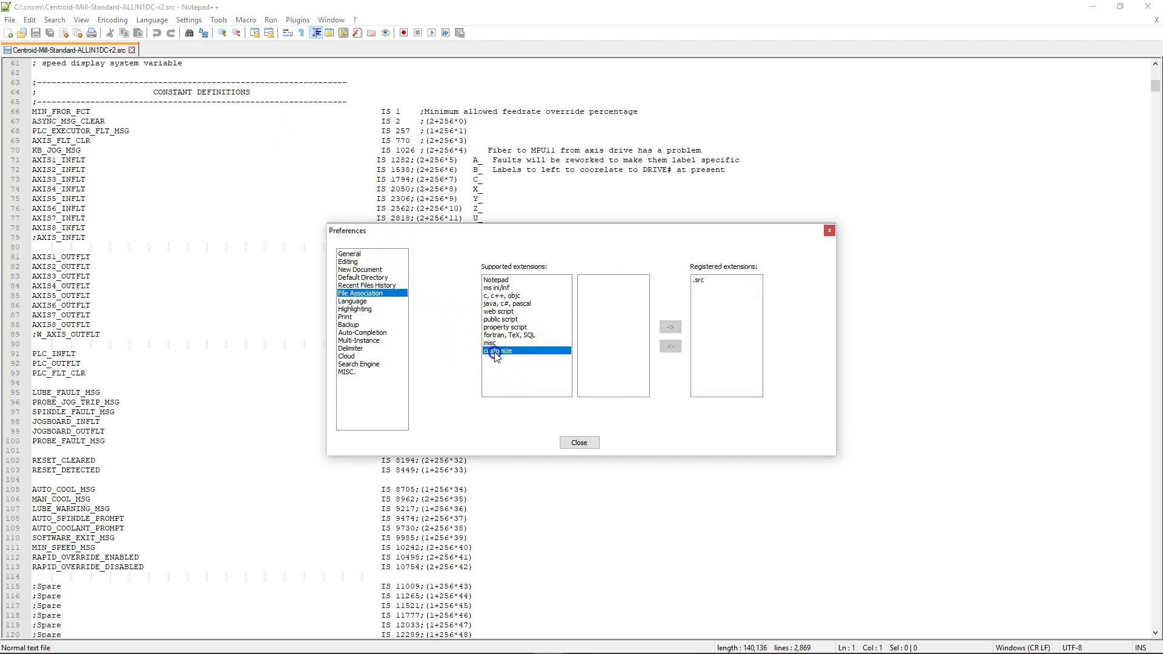
click(597, 326)
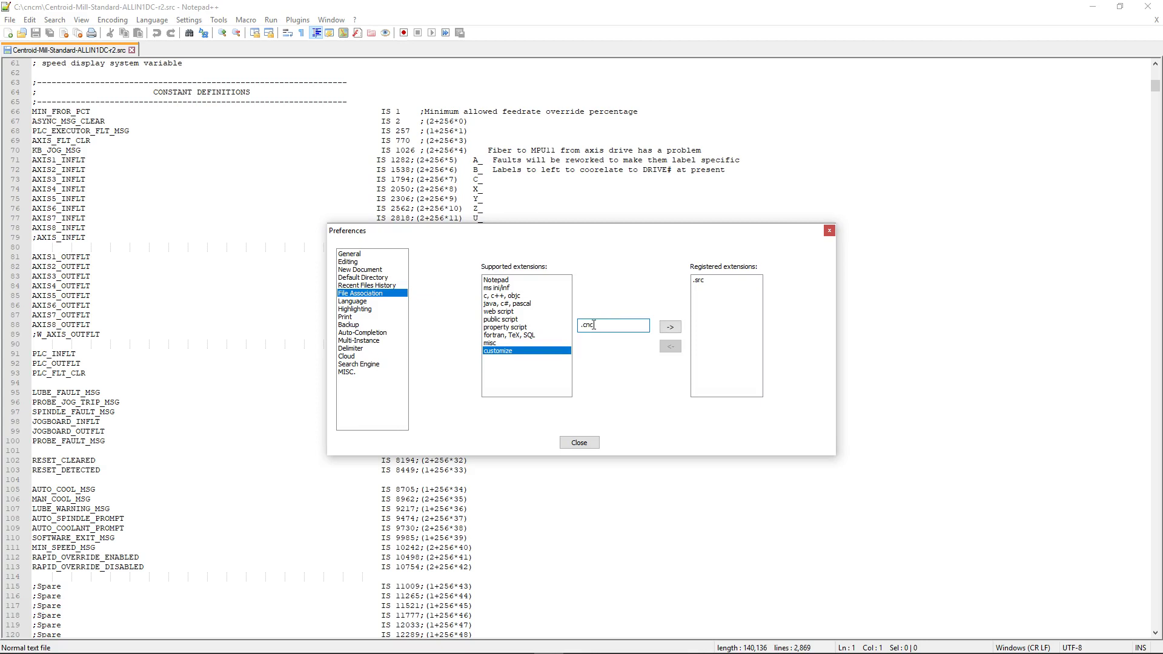
click(670, 326)
- Register .plc as another custom file extension and ready the entry field for a further extension
click(616, 329)
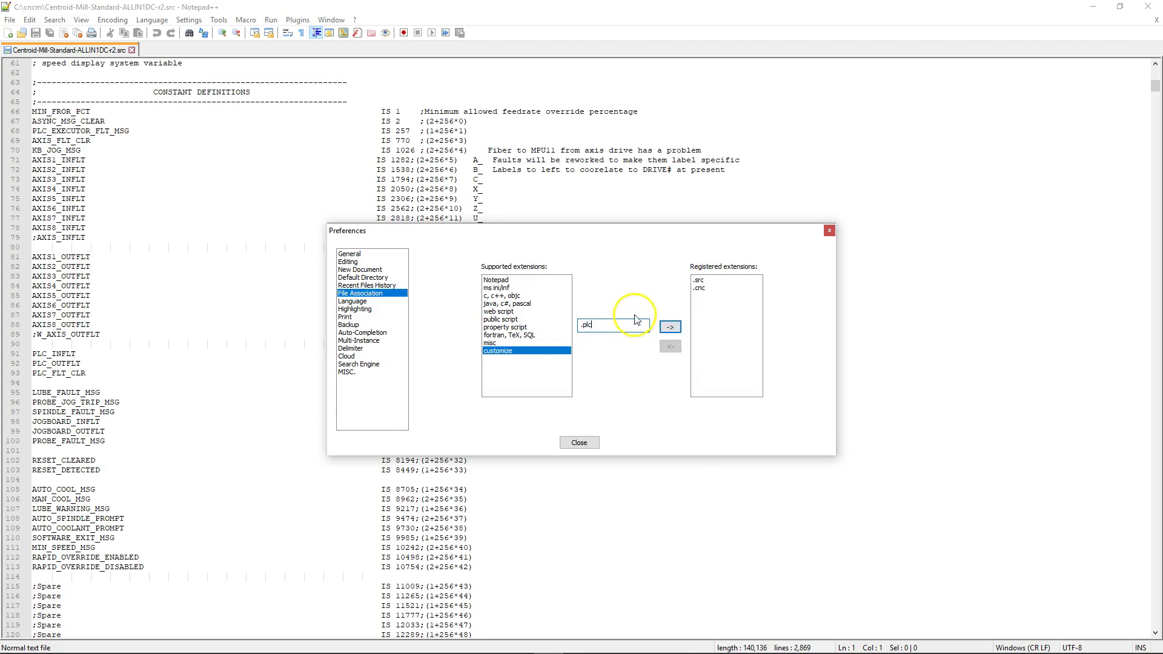
key(BackSpace)
key(BackSpace)
key(BackSpace)
key(BackSpace)
text(plc)
click(607, 327)
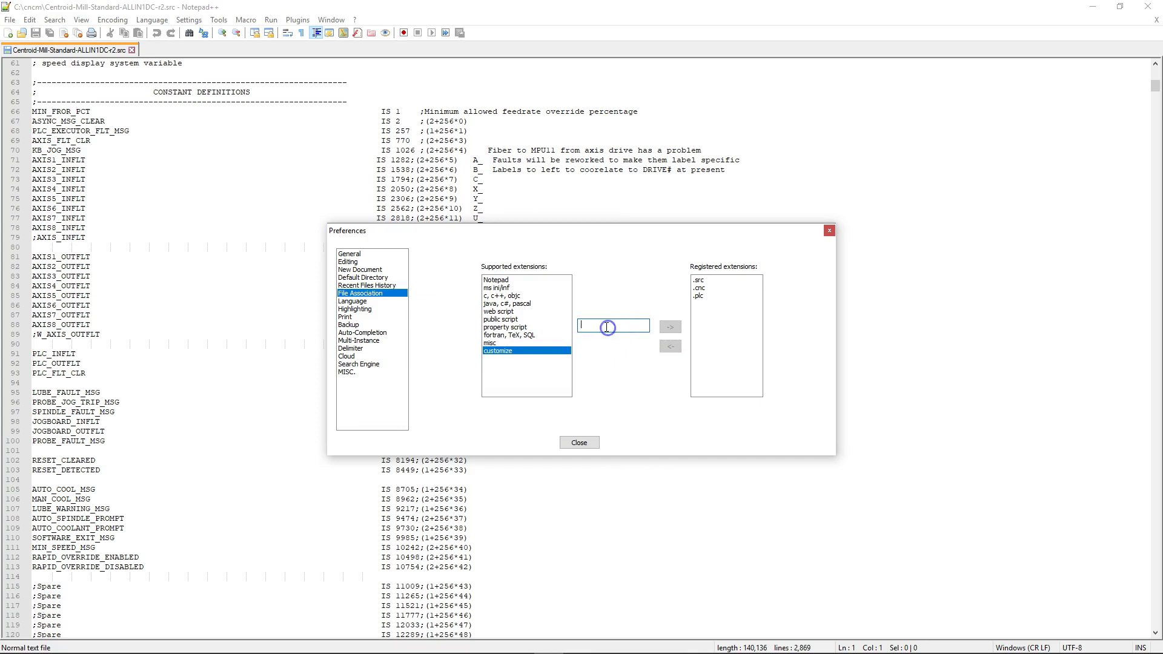